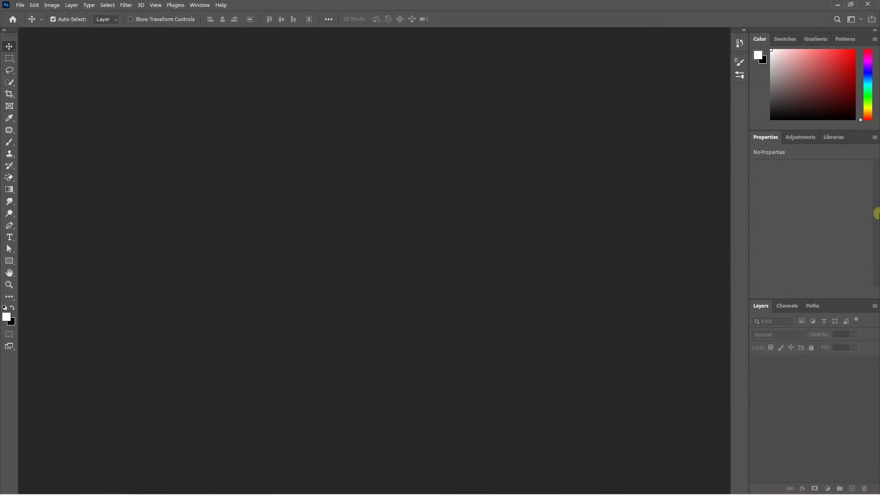
Start a Contact Sheet II using the Mosaic photo frame\Images folder as the photo source.
click(20, 5)
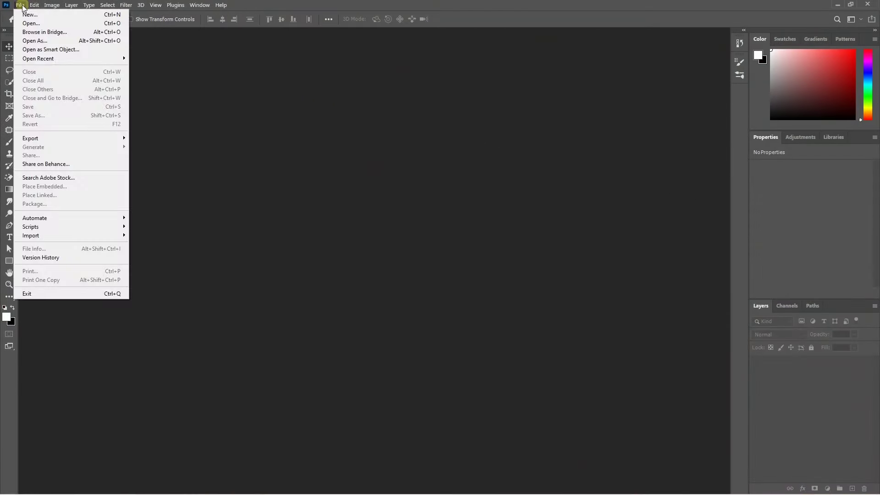
mouse_move(42, 218)
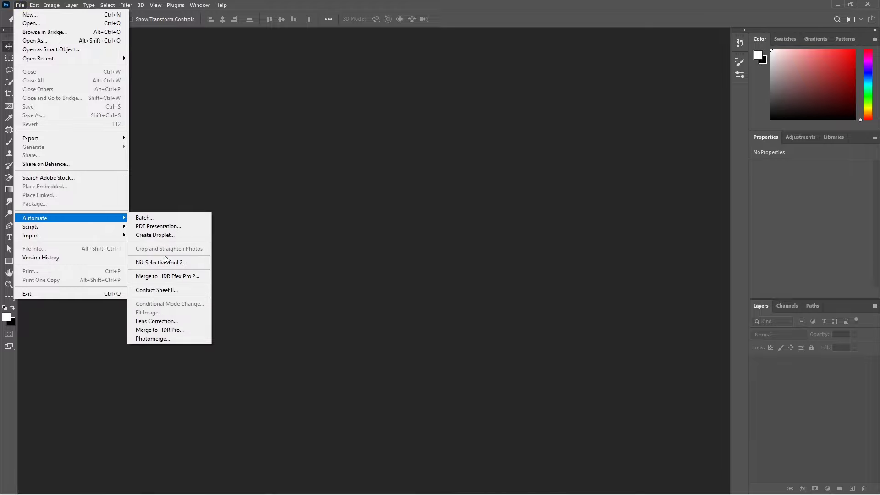
click(160, 290)
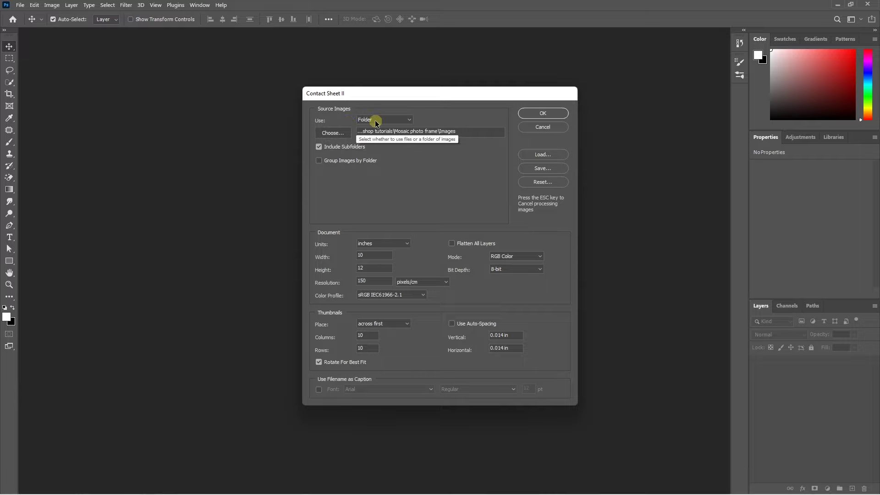
click(334, 134)
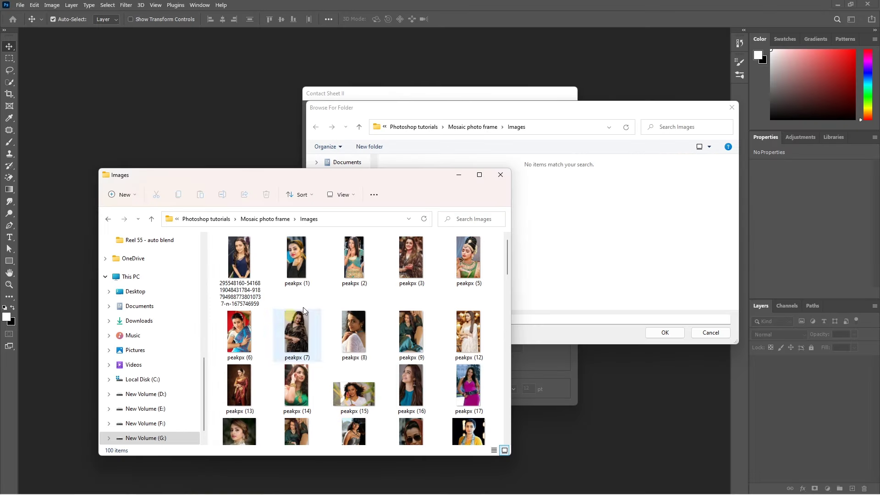
click(347, 219)
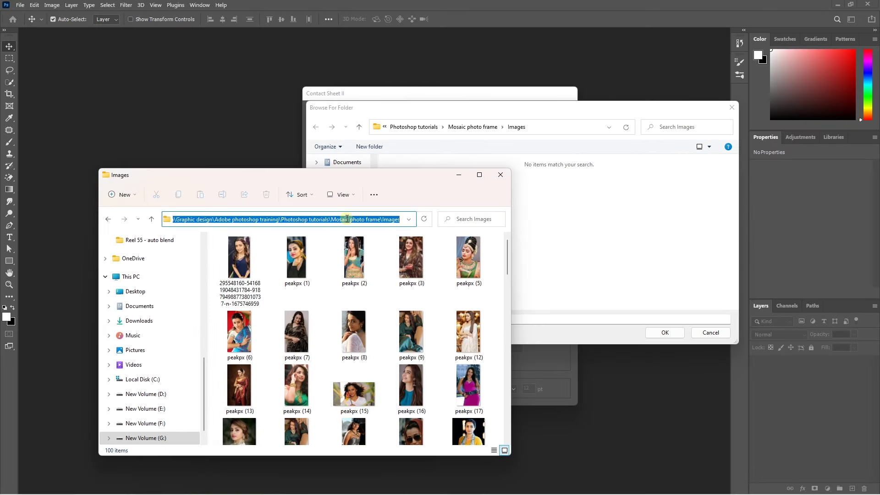
key(ctrl+c)
click(572, 226)
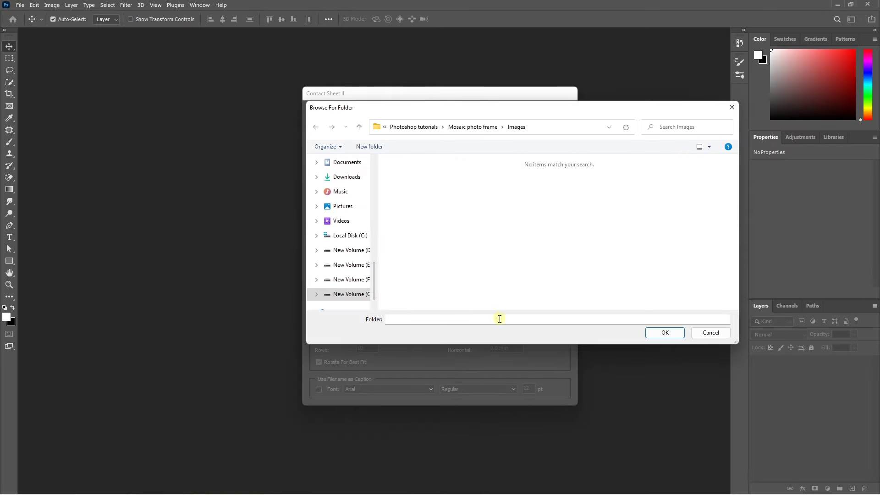
click(499, 319)
key(ctrl+v)
click(665, 337)
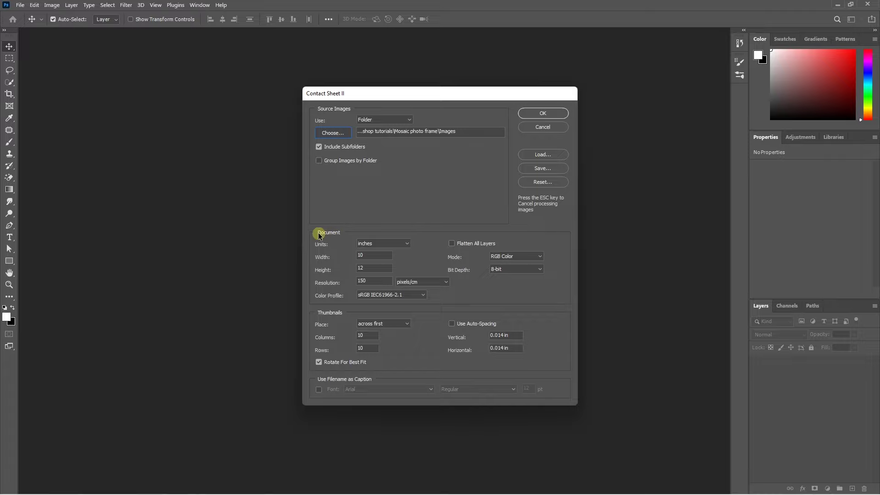
Set the contact sheet to 10 × 12 inches at 150 pixels/inch.
click(370, 245)
click(370, 253)
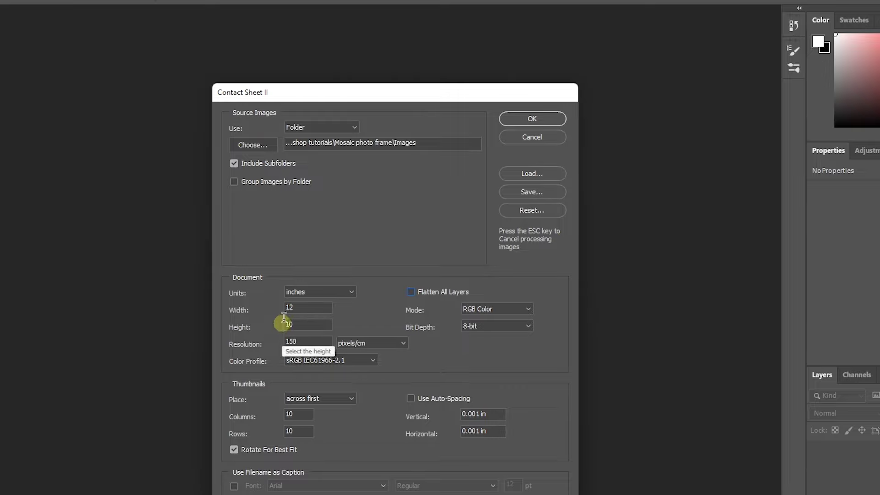
click(306, 306)
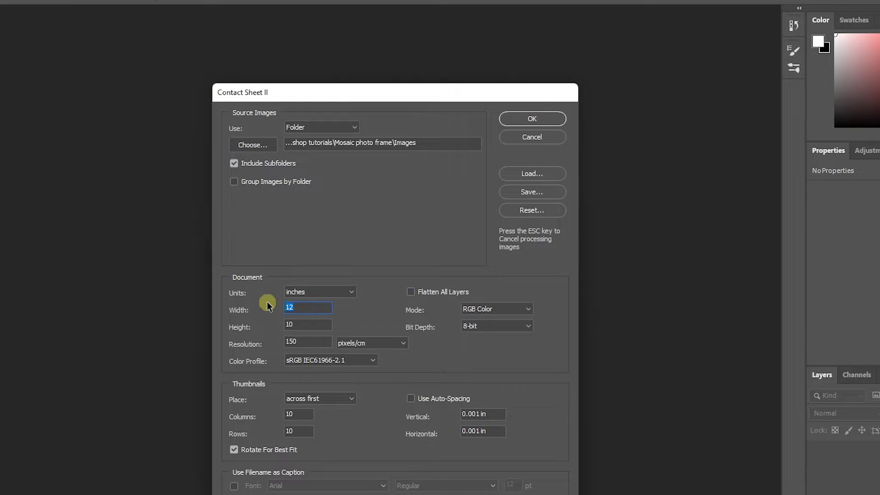
text(10)
key(Tab)
text(12)
key(Tab)
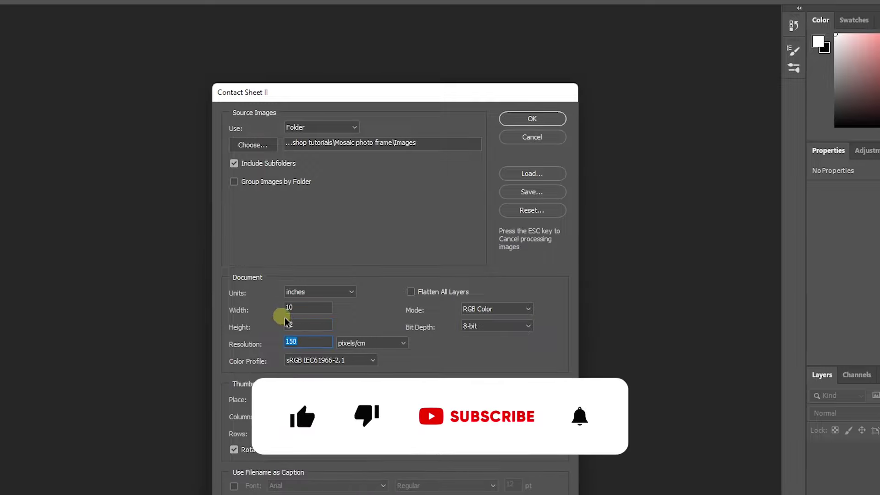
click(367, 343)
click(363, 356)
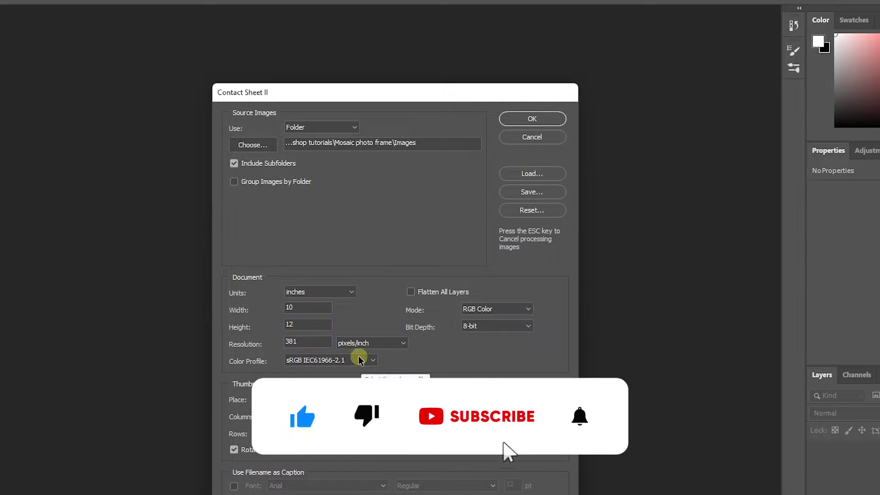
text(15)
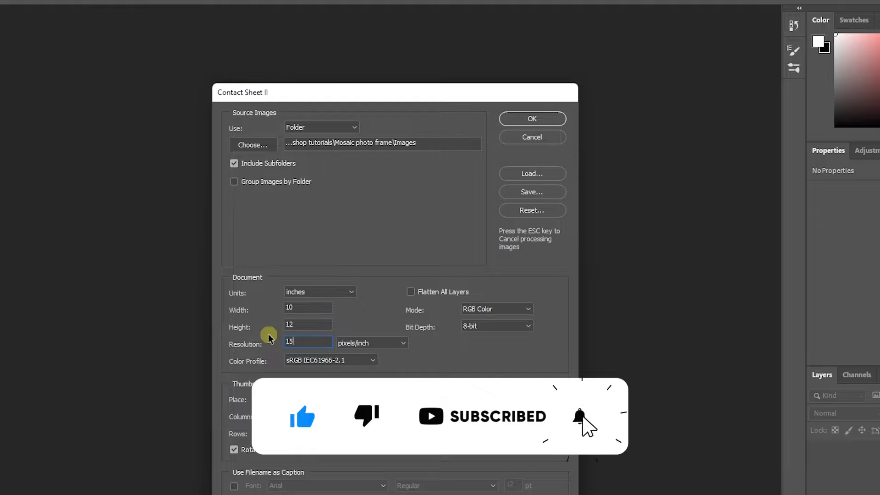
text(0)
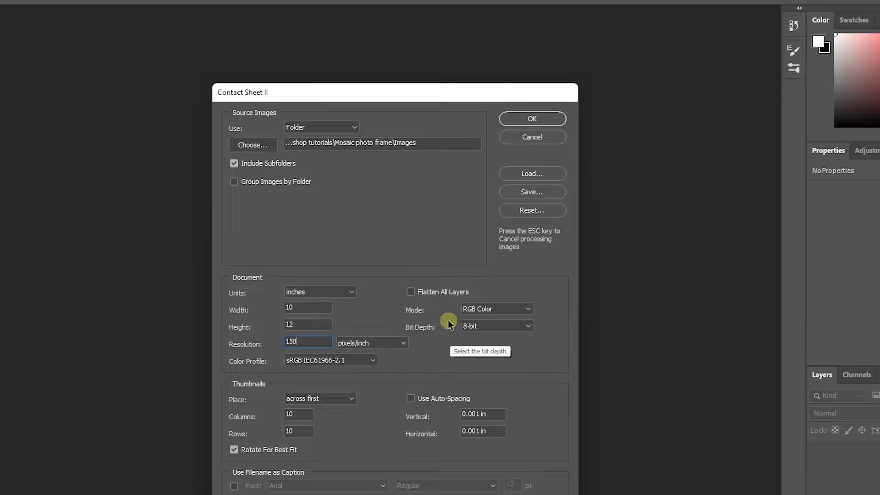
Set vertical and horizontal spacing to 0 and generate the 10×10 contact sheet.
double_click(487, 414)
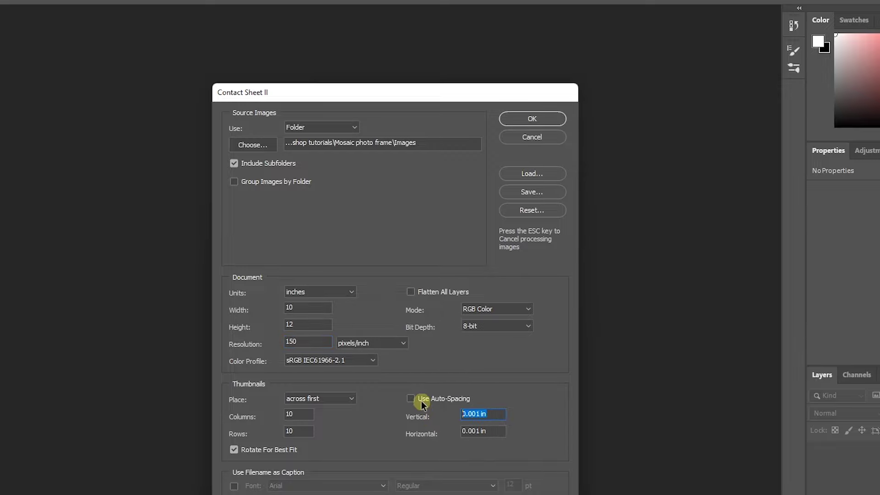
text(0)
key(Tab)
text(0)
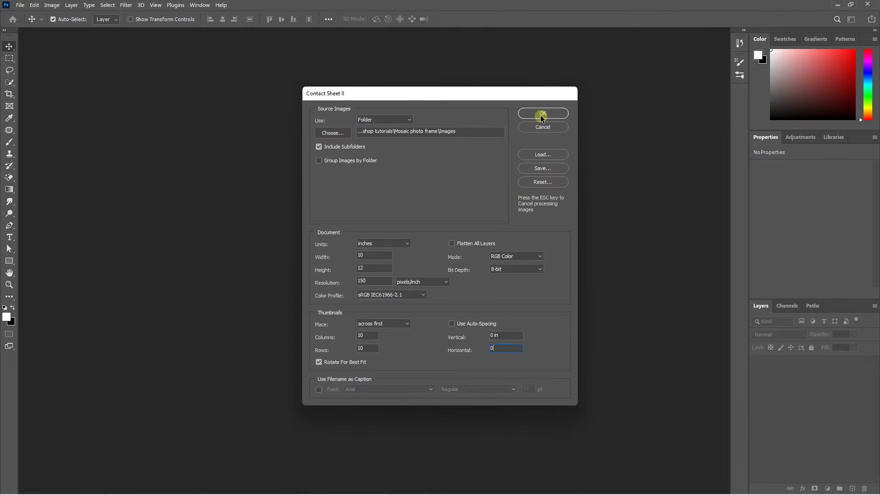
click(541, 116)
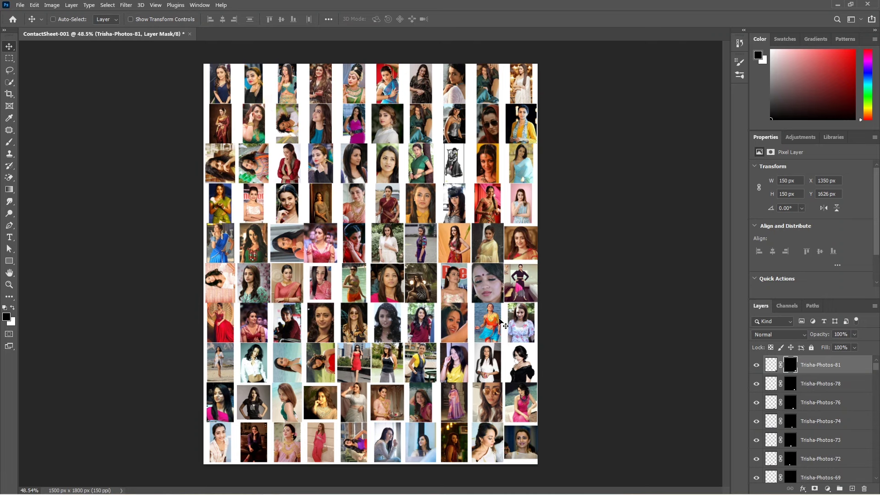
Reposition the second top-row photo within its cell.
click(263, 65)
click(276, 85)
drag(244, 71, 242, 98)
drag(260, 68, 240, 94)
Enable Auto-Select (Layer) and select the top-left photo's layer.
click(825, 403)
drag(806, 387, 822, 379)
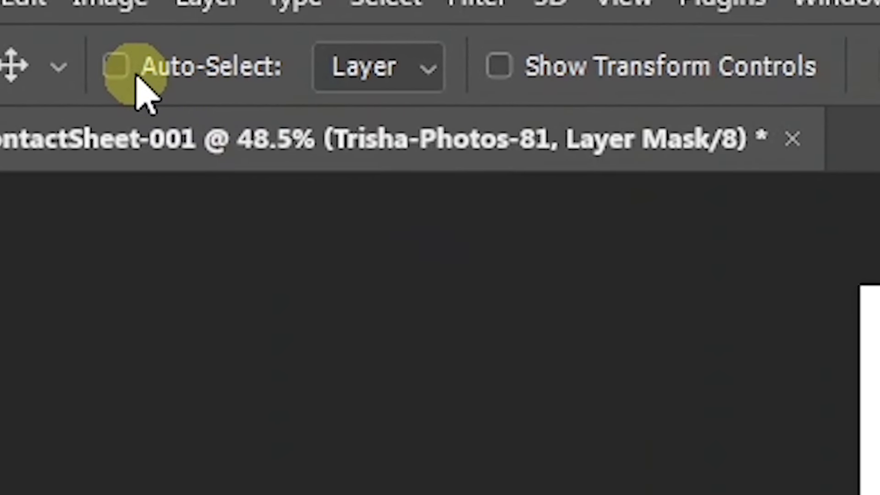
click(117, 66)
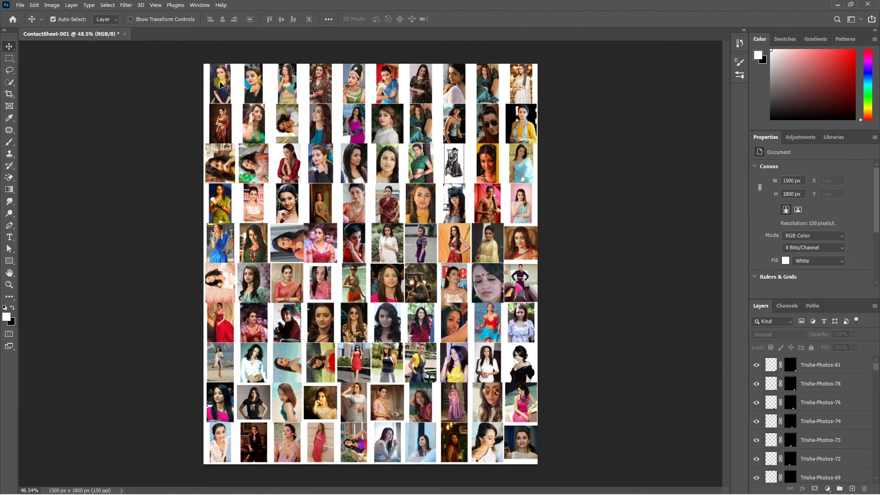
click(220, 85)
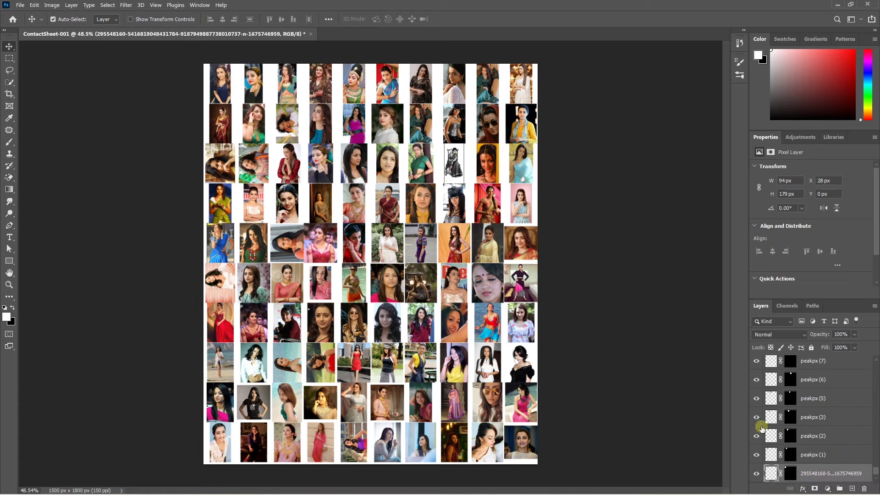
Enlarge the top-left photo and unlink it from its mask.
key(ctrl+t)
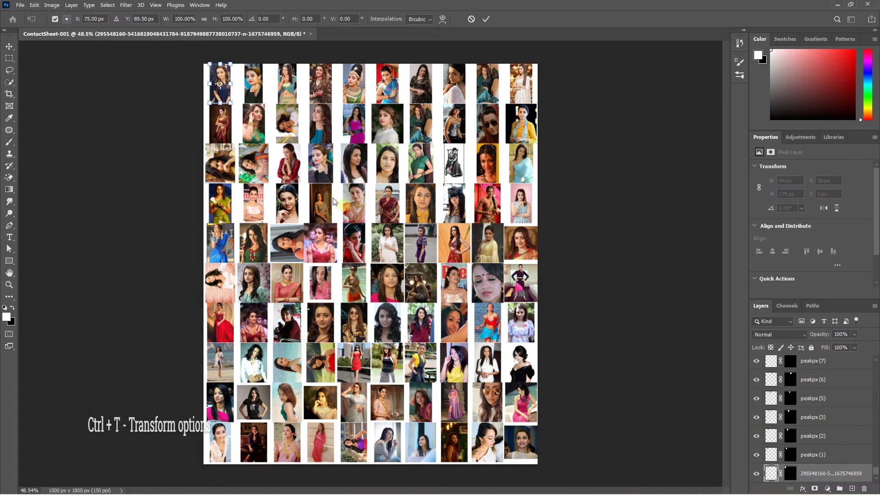
drag(220, 105, 220, 135)
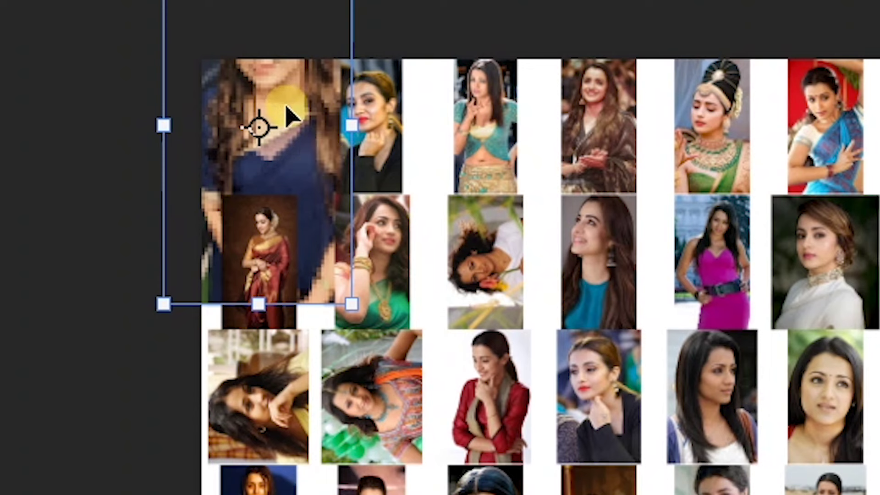
key(Return)
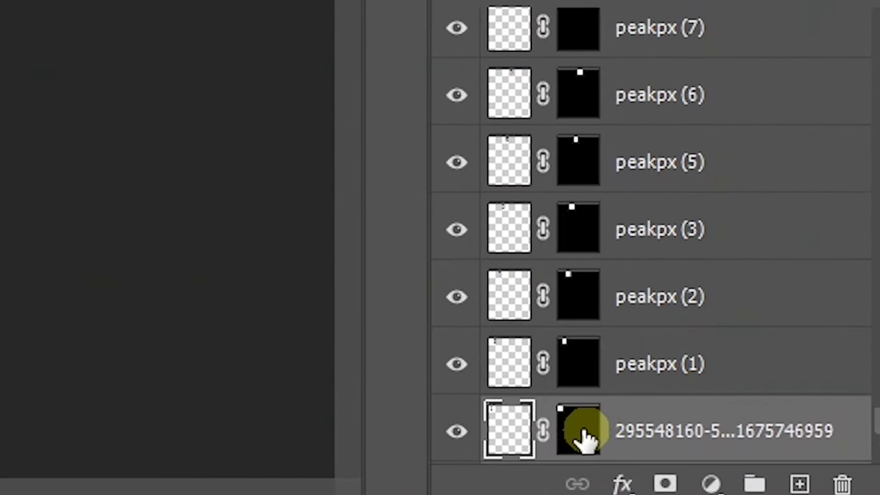
click(545, 428)
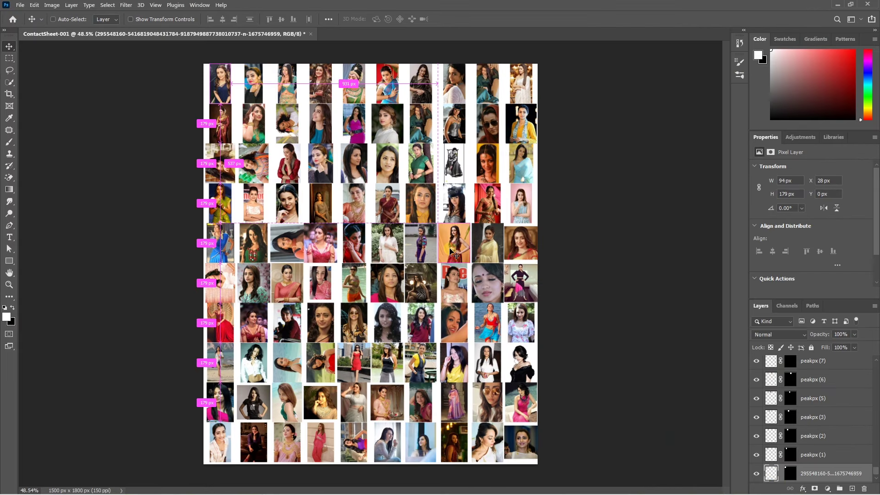
Resize and move the top-left photo so her face fills the cell.
key(ctrl+t)
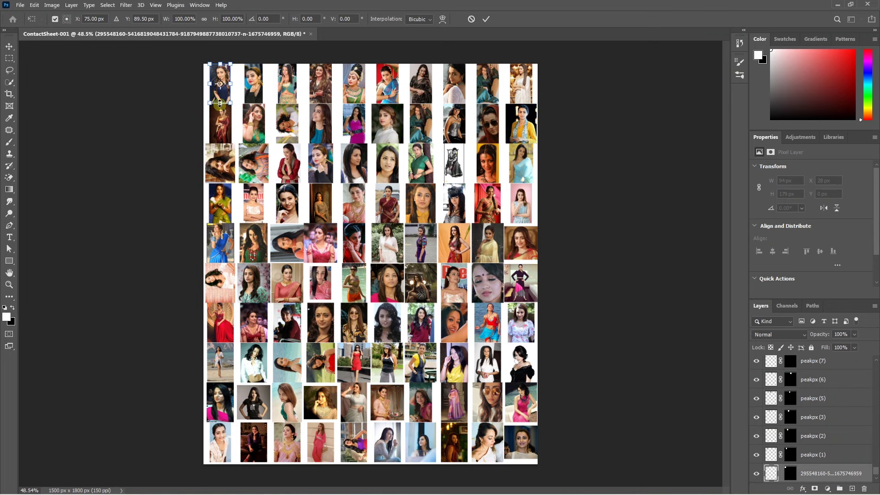
scroll(220, 103, up, 3)
scroll(210, 87, up, 2)
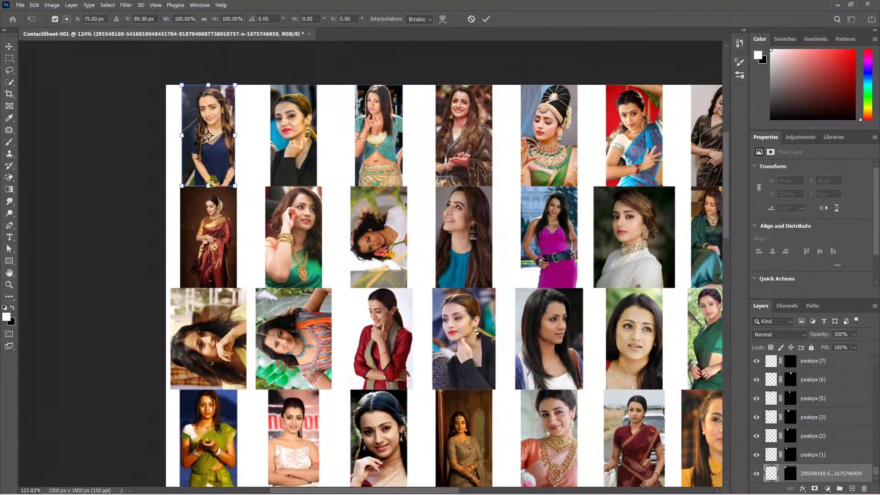
drag(210, 185, 210, 281)
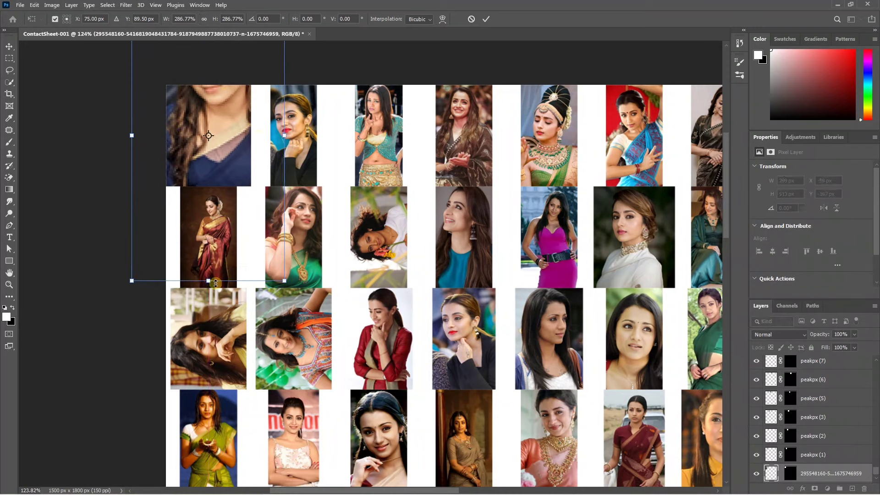
drag(211, 280, 209, 222)
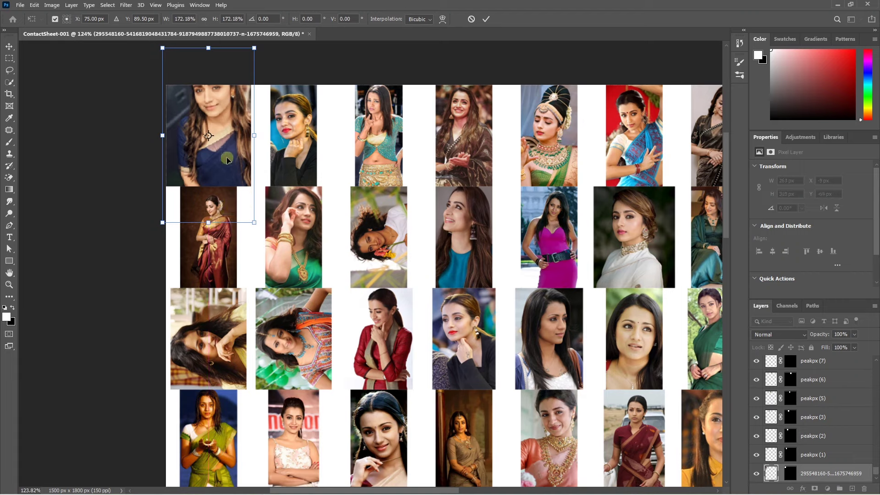
drag(231, 143, 230, 173)
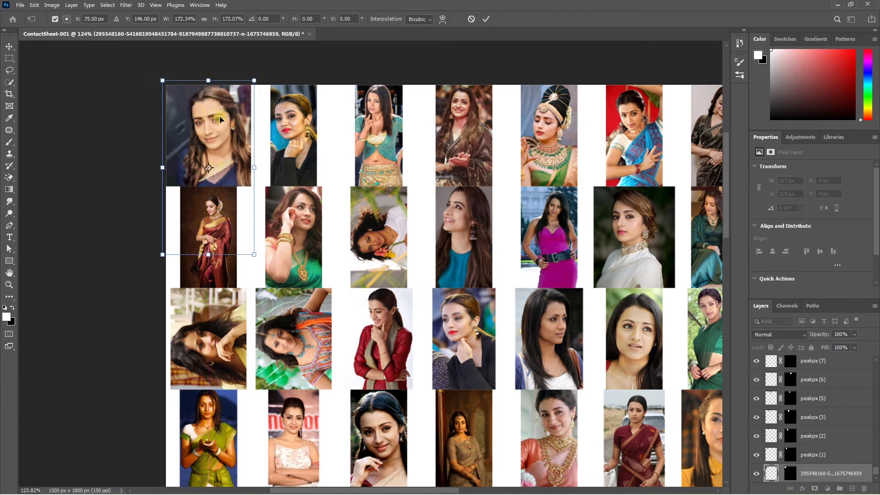
key(Return)
key(ctrl+0)
Enlarge the peakpx (1) photo to fill its top-row cell.
click(264, 94)
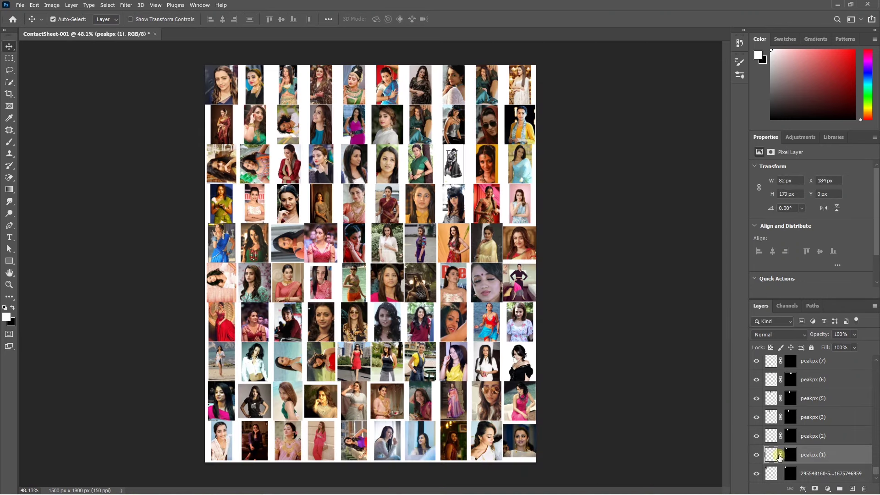
key(ctrl+t)
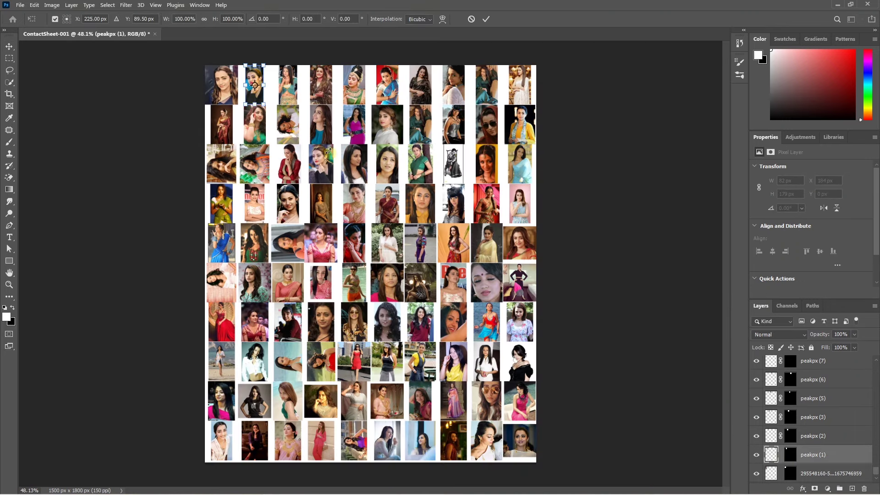
drag(257, 121, 259, 130)
key(Return)
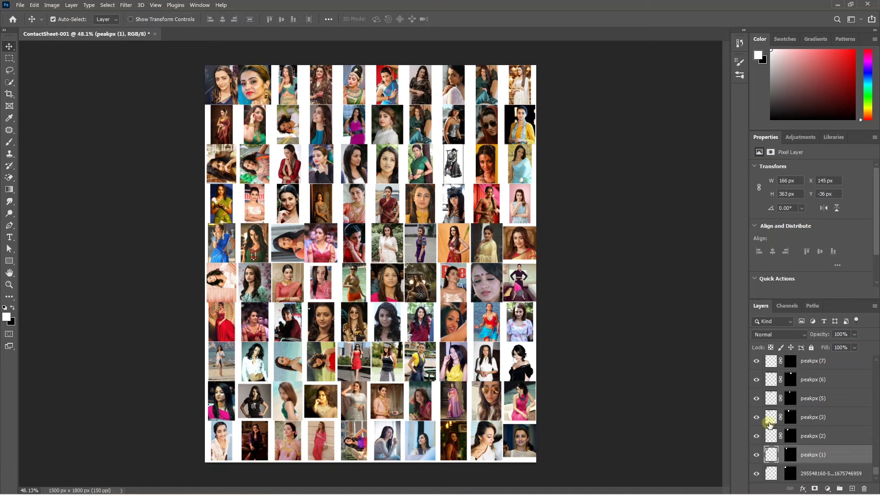
Unlink the remaining photo layers, including Trisha-Photos-22 and 23, from their masks.
click(781, 398)
click(781, 379)
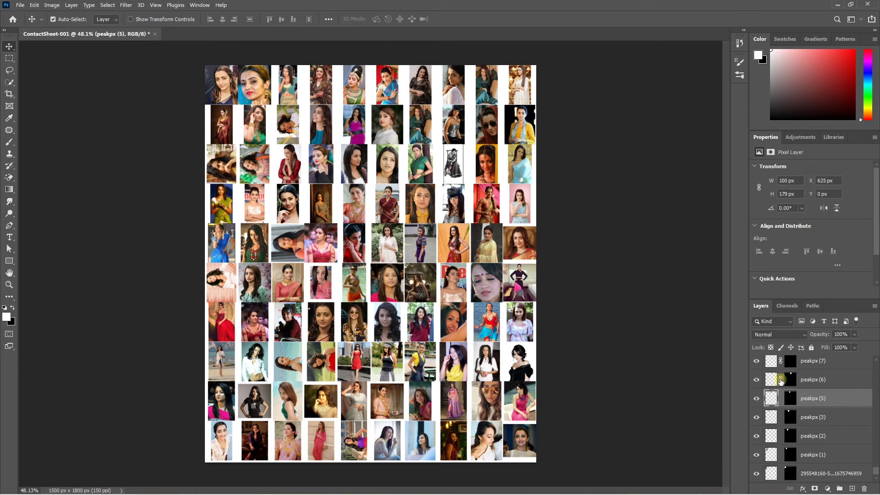
scroll(793, 431, up, 5)
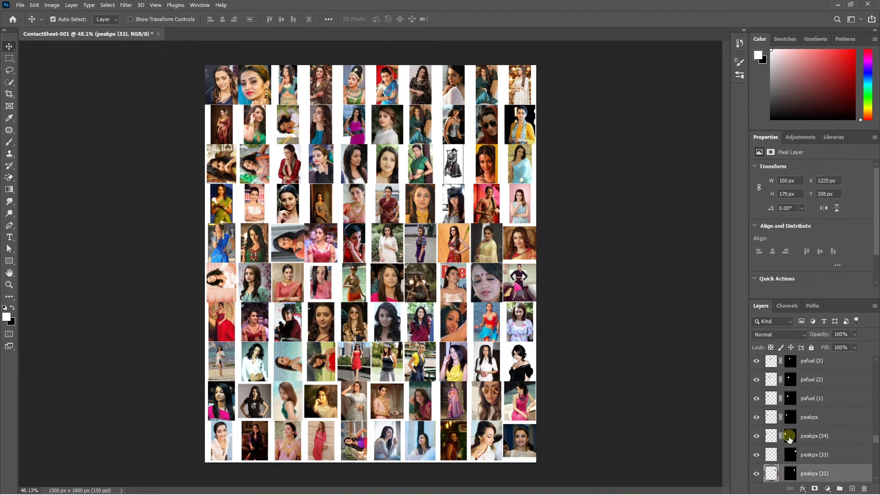
click(781, 417)
click(781, 398)
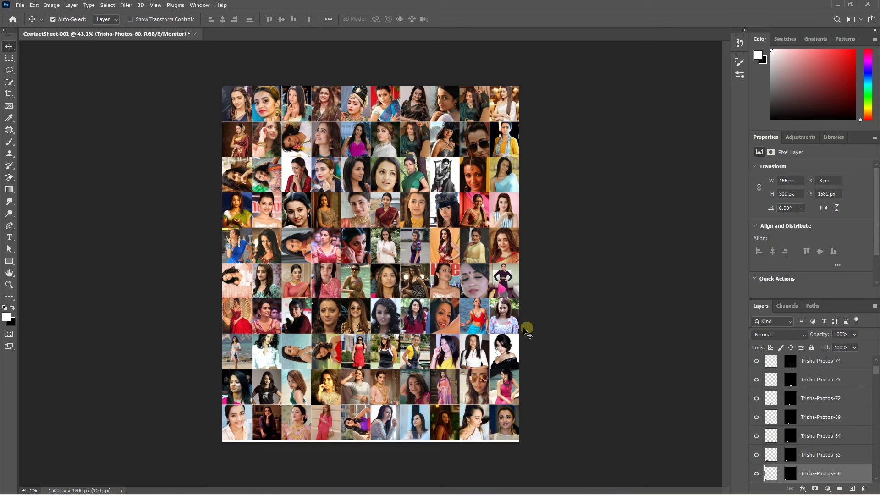
Crop the white strip off the bottom, leaving the sheet 1500 × 1790 px.
alt+scroll(442, 447, up, 2)
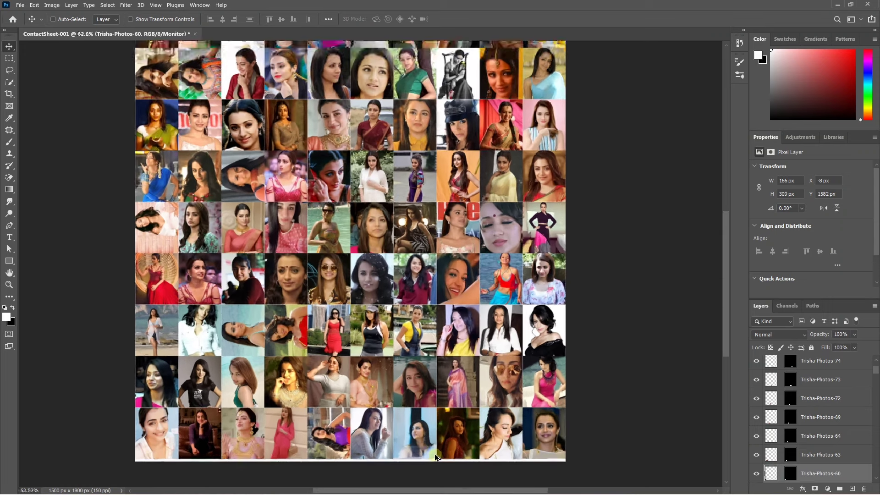
alt+scroll(443, 447, up, 2)
alt+scroll(444, 445, up, 1)
scroll(445, 445, down, 1)
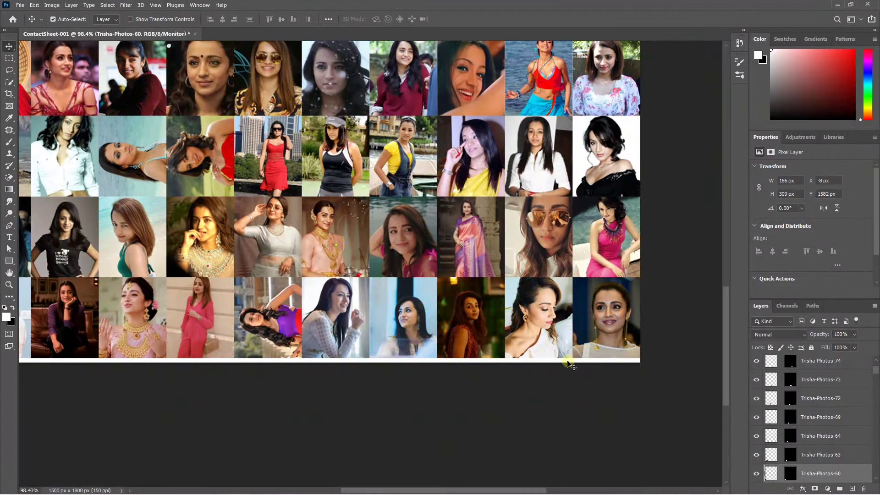
alt+scroll(444, 366, down, 2)
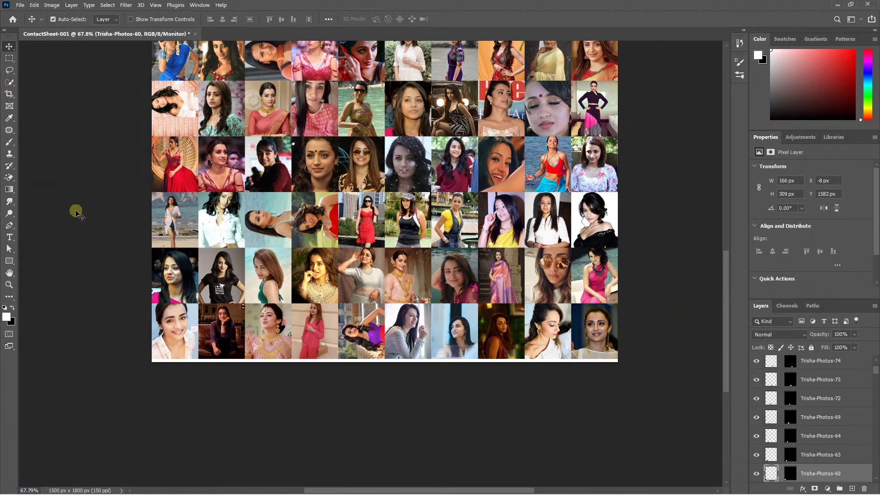
key(c)
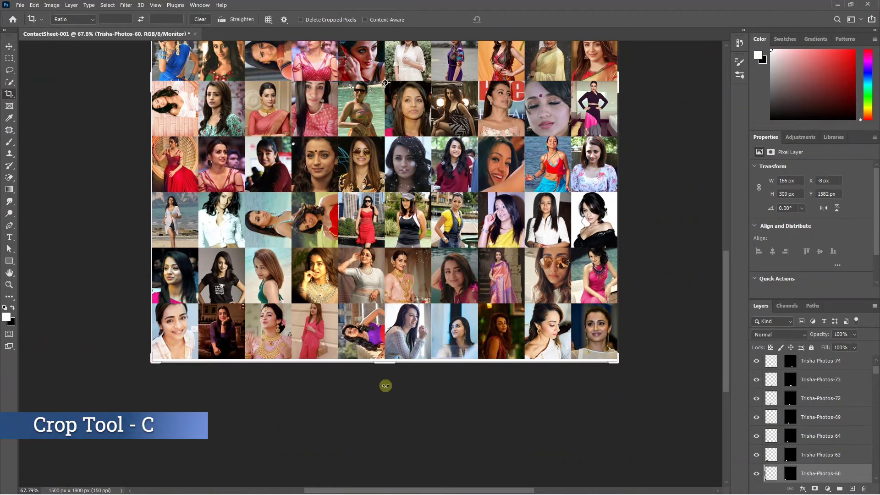
alt+scroll(388, 380, up, 2)
alt+scroll(391, 379, up, 3)
alt+scroll(389, 379, up, 2)
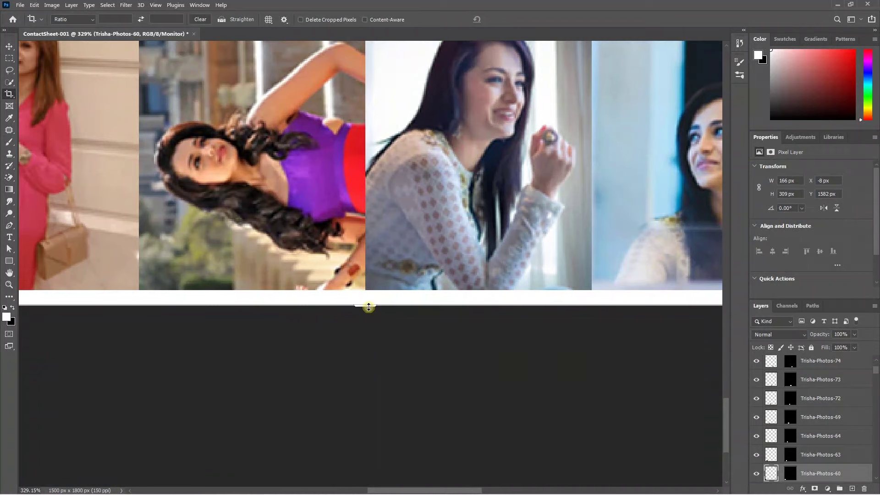
drag(366, 307, 368, 300)
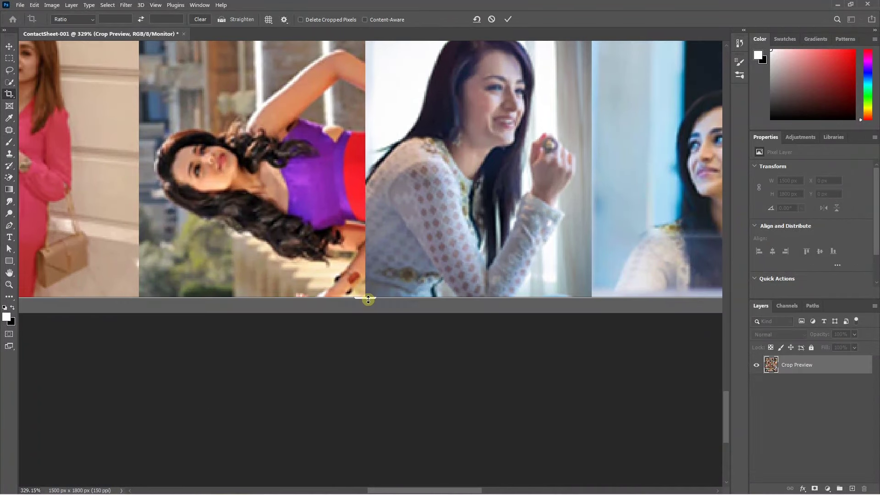
key(Return)
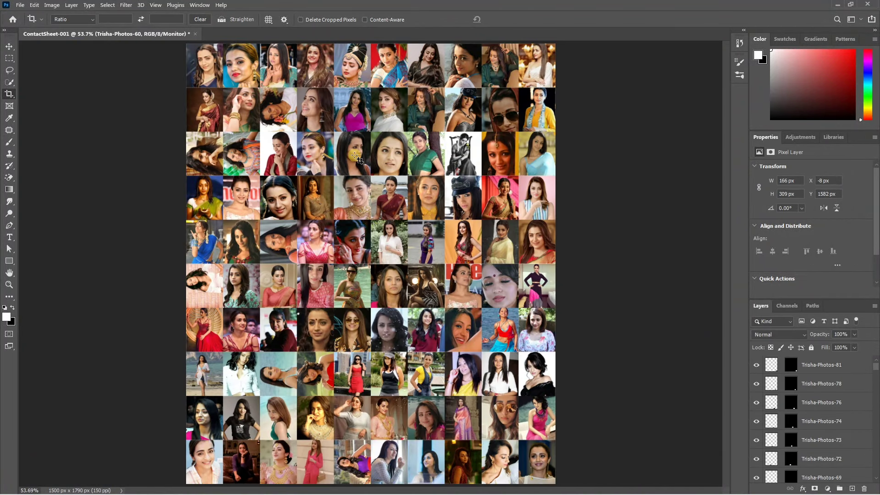
Define the contact sheet as a pattern named trisha.
click(35, 5)
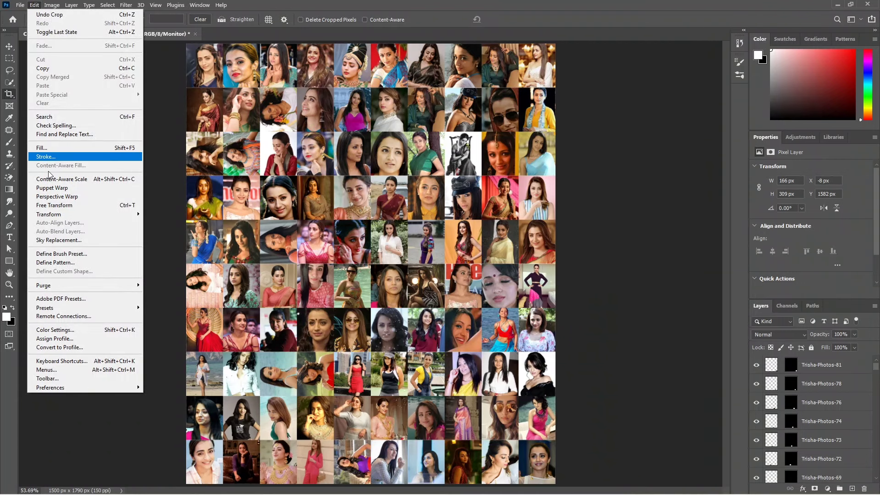
click(69, 264)
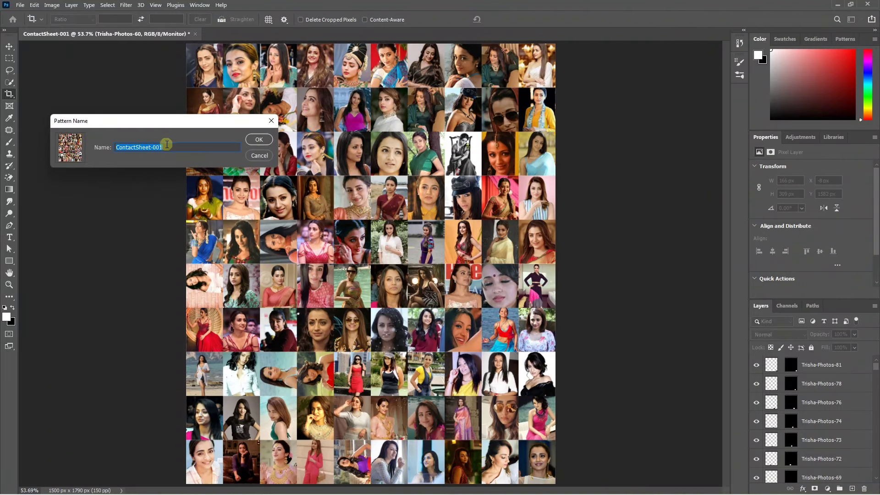
text(trisha)
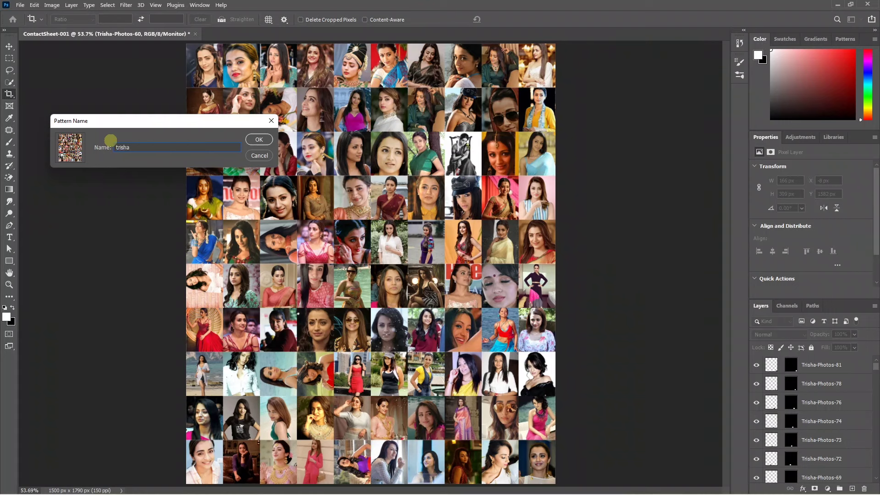
click(259, 140)
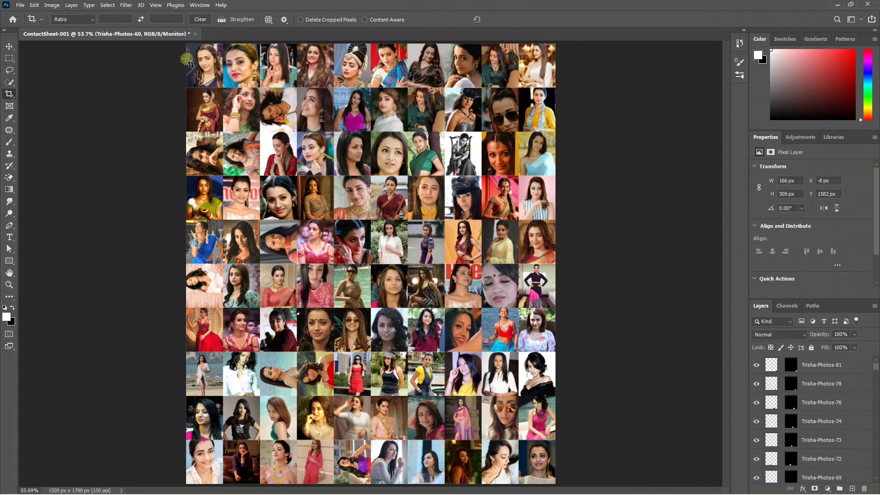
Close the sheet without saving and start a new 10×12 in, 150 ppi document.
click(195, 35)
key(n)
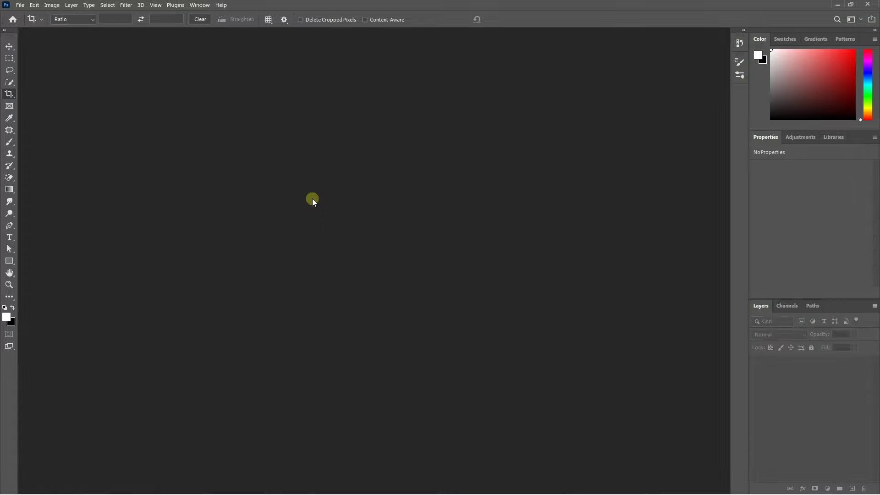
click(21, 7)
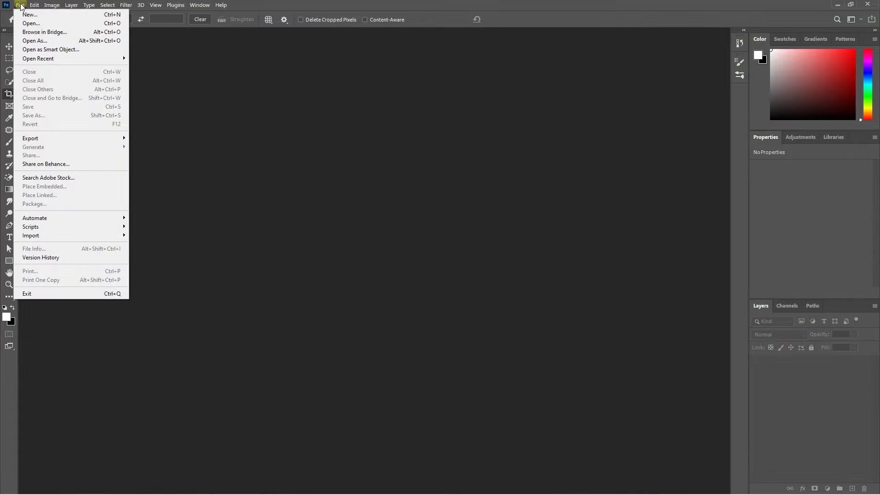
click(32, 14)
double_click(534, 128)
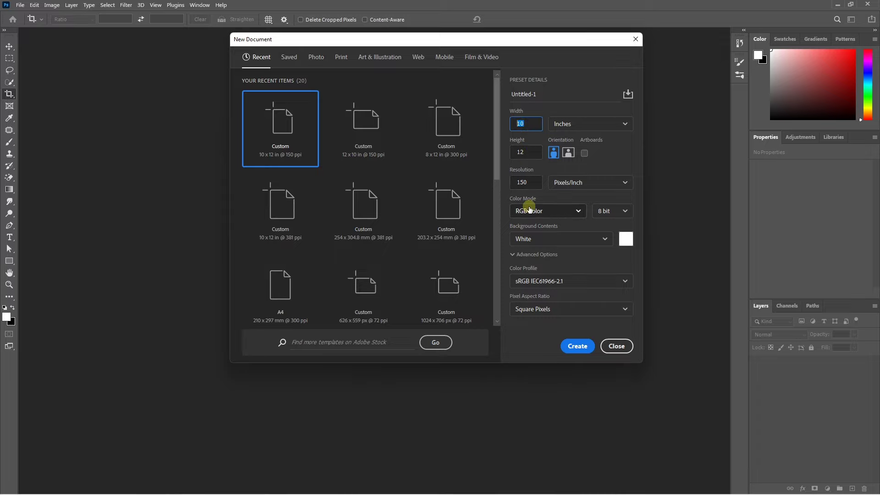
Create the 1500 × 1800 px document and enlarge the placed portrait to fill the canvas.
click(572, 339)
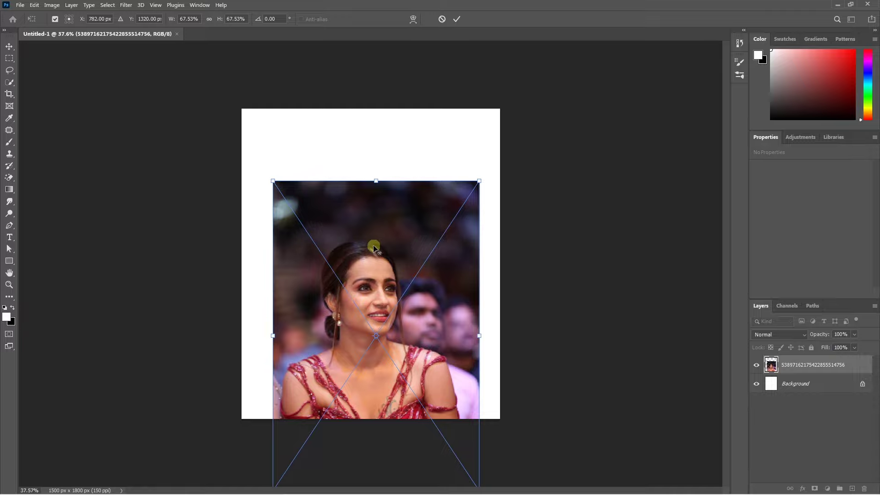
key(ctrl+minus)
key(ctrl+minus)
key(ctrl+minus)
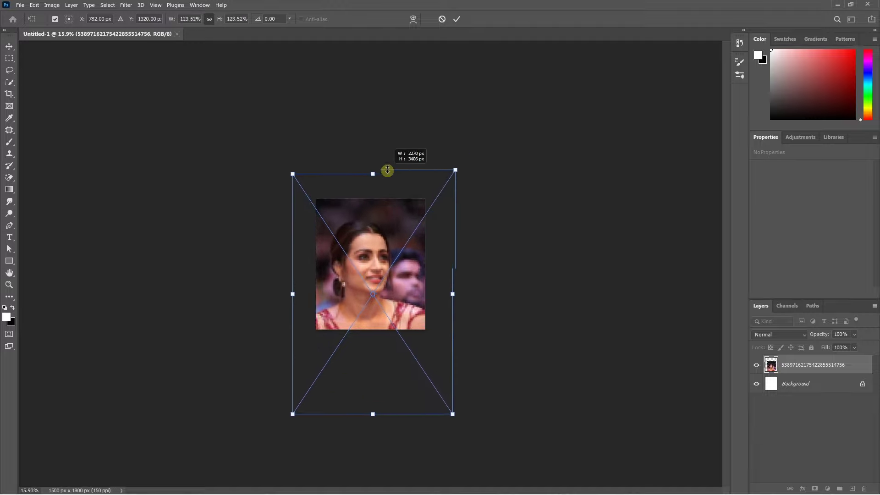
drag(377, 232, 396, 97)
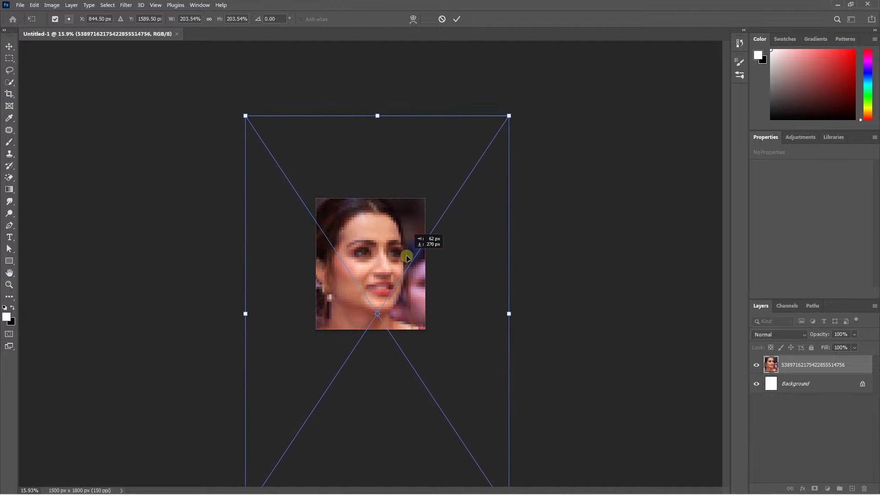
key(Return)
key(ctrl+plus)
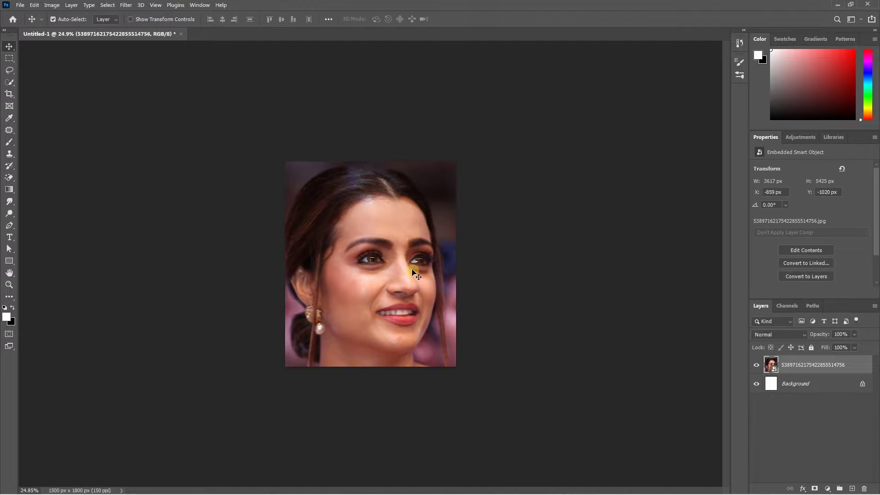
Add a Pattern Fill layer over the portrait using the trisha photo collage pattern.
click(828, 488)
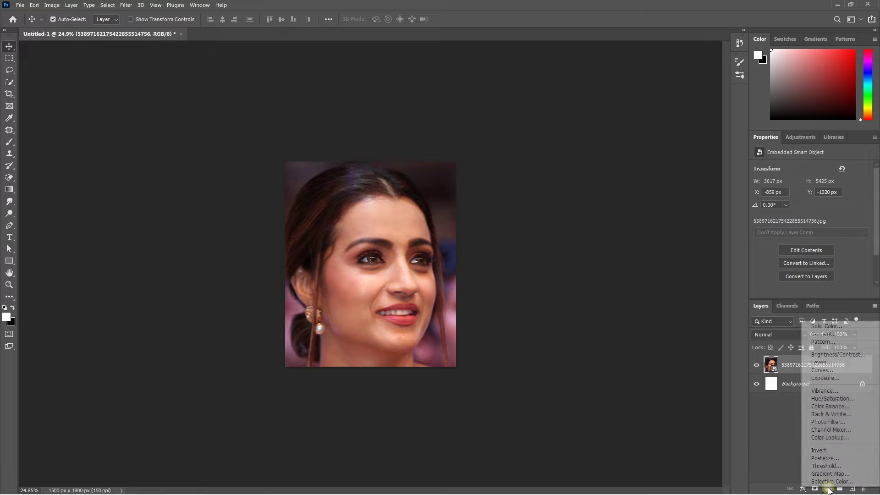
click(815, 343)
click(383, 155)
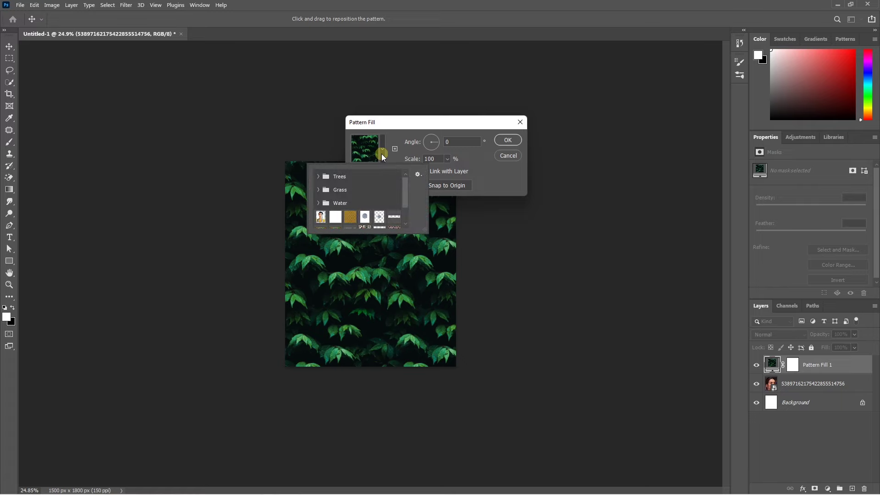
scroll(379, 217, down, 2)
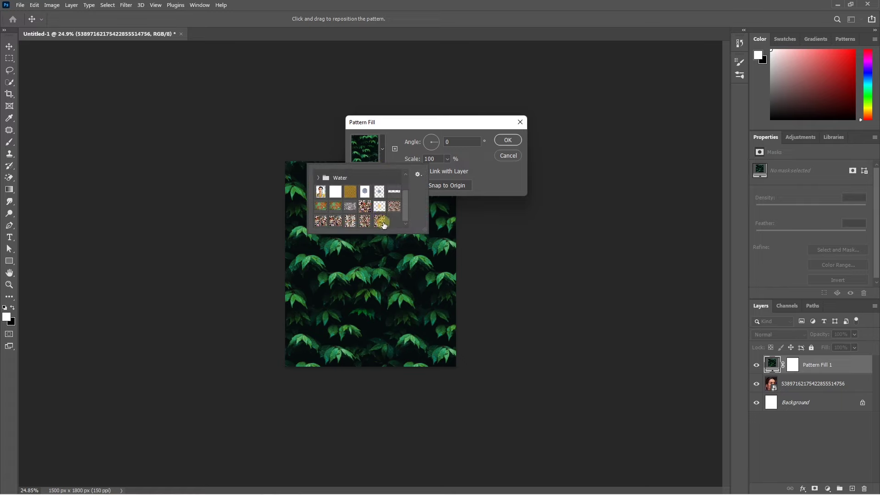
click(381, 222)
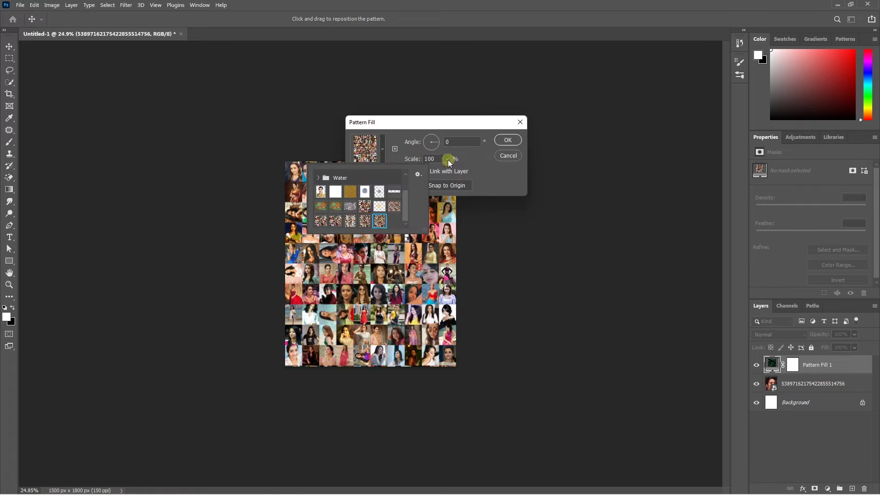
Set the pattern scale to 40% and confirm the fill.
click(448, 159)
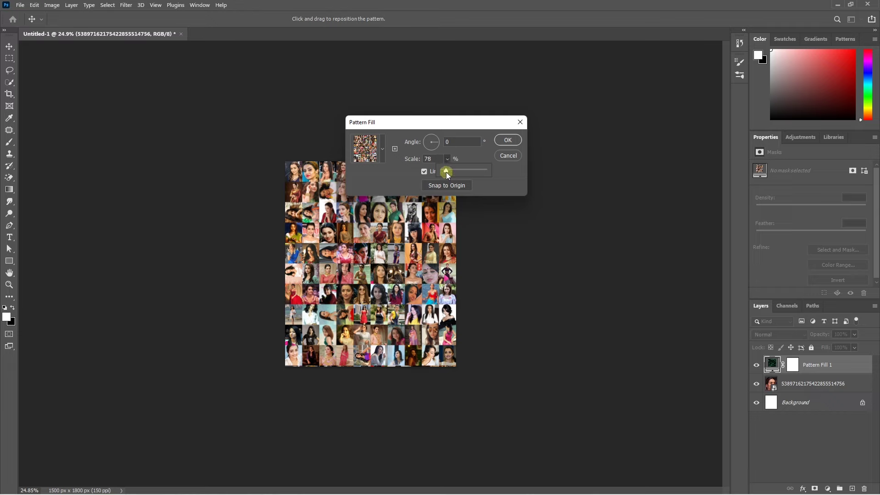
drag(447, 172, 445, 171)
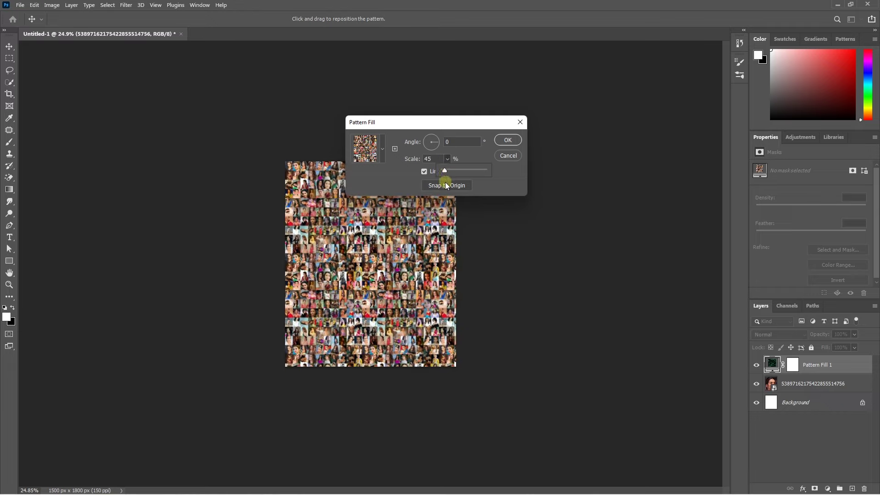
click(412, 157)
text(20)
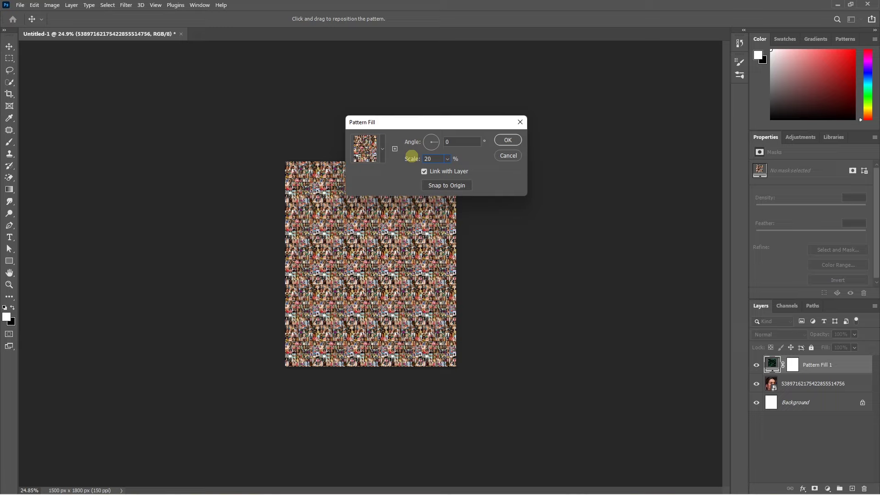
double_click(438, 160)
text(35)
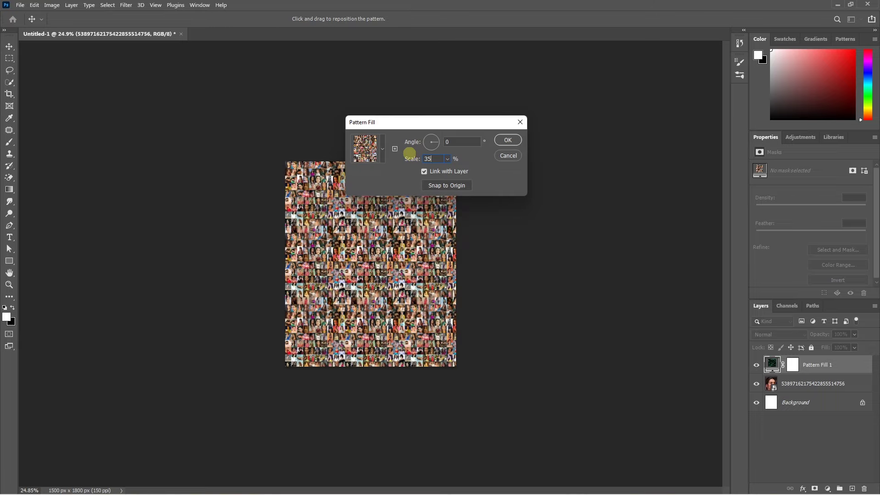
double_click(438, 159)
text(40)
click(500, 143)
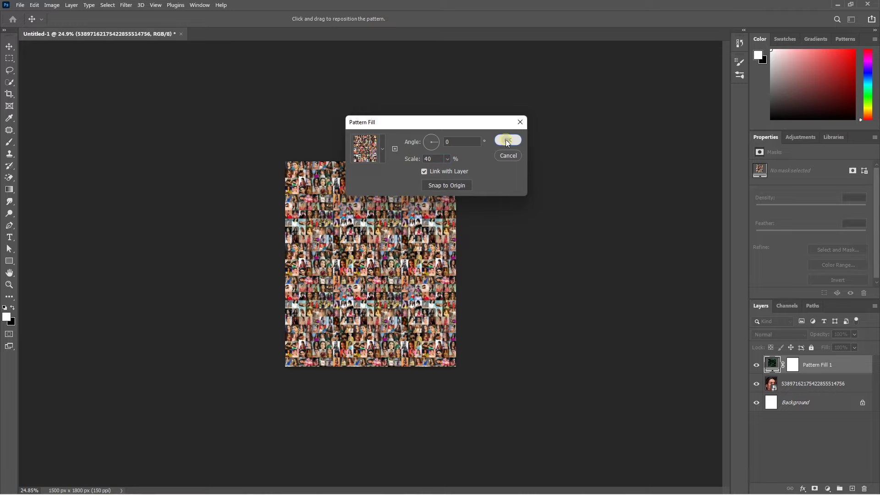
scroll(381, 275, up, 2)
scroll(381, 275, up, 3)
Change the Pattern Fill 1 blend mode to Overlay.
scroll(380, 275, up, 1)
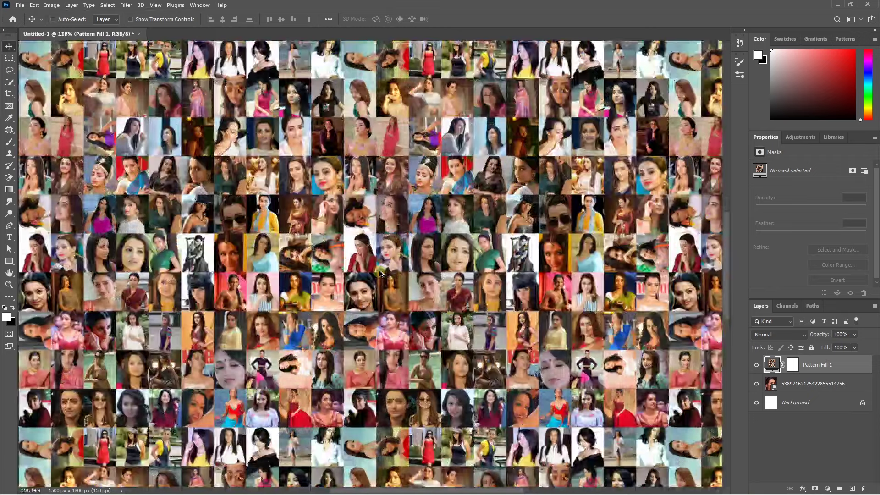
scroll(385, 270, down, 3)
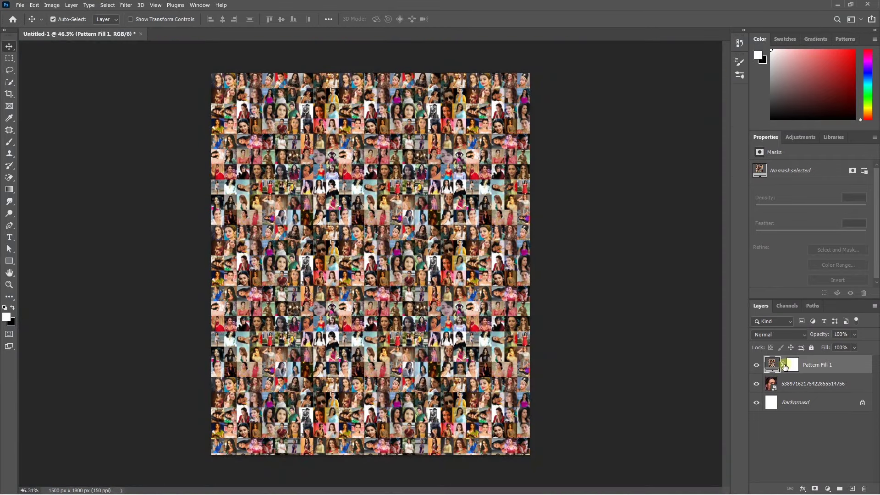
click(778, 339)
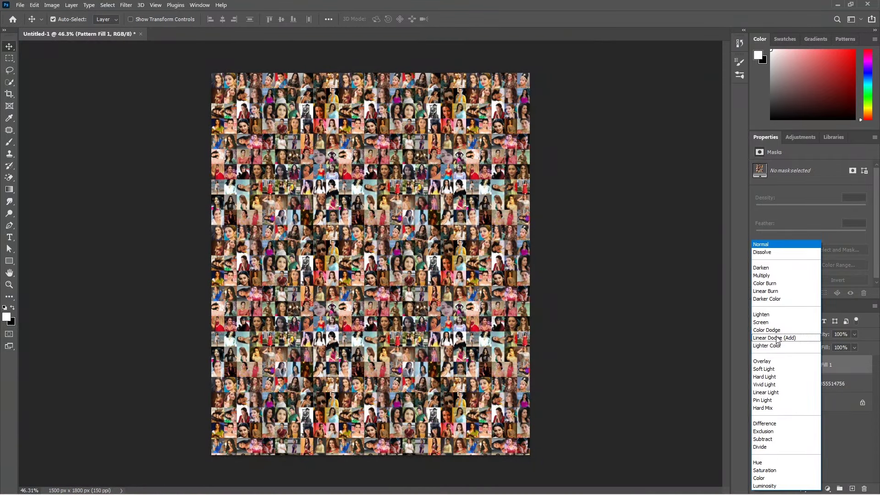
click(770, 362)
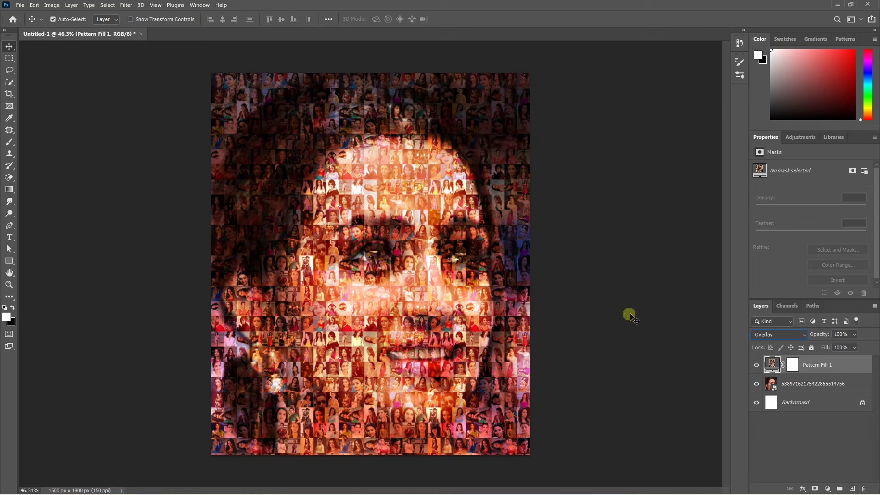
Apply Shadows/Highlights to the portrait with shadows at 79%, adjusted highlights, boosted colour and midtones.
click(802, 384)
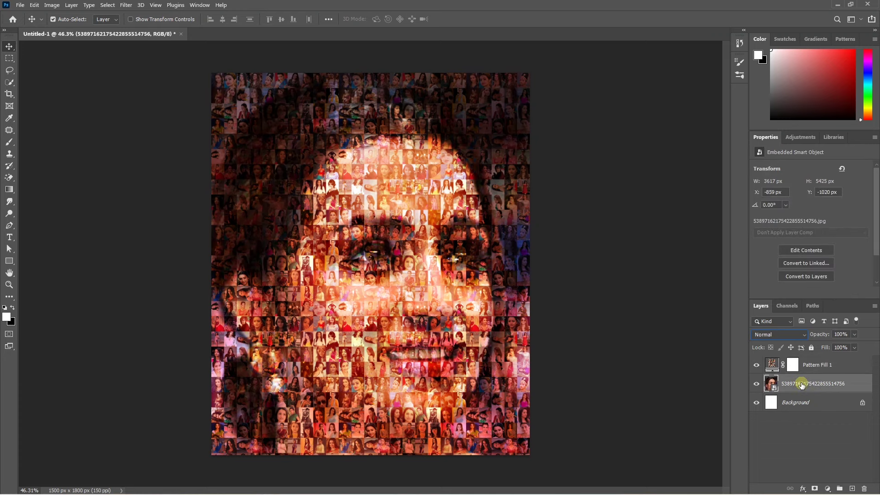
click(51, 5)
mouse_move(66, 29)
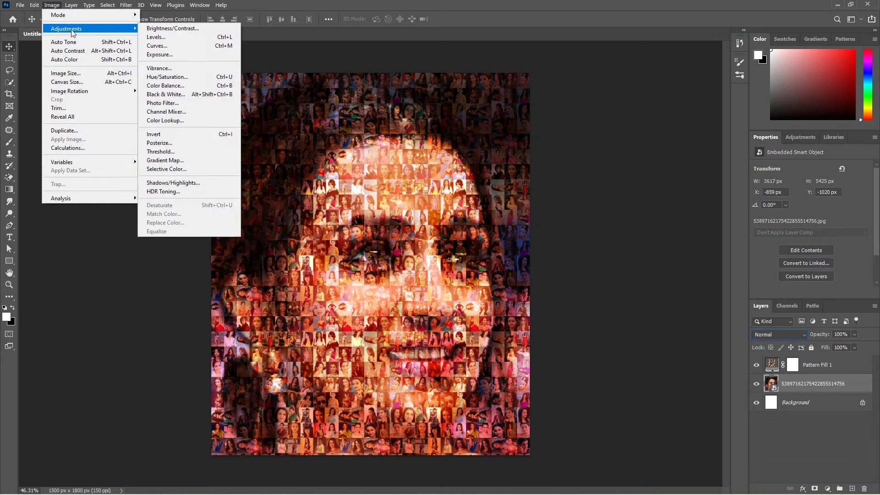
click(183, 183)
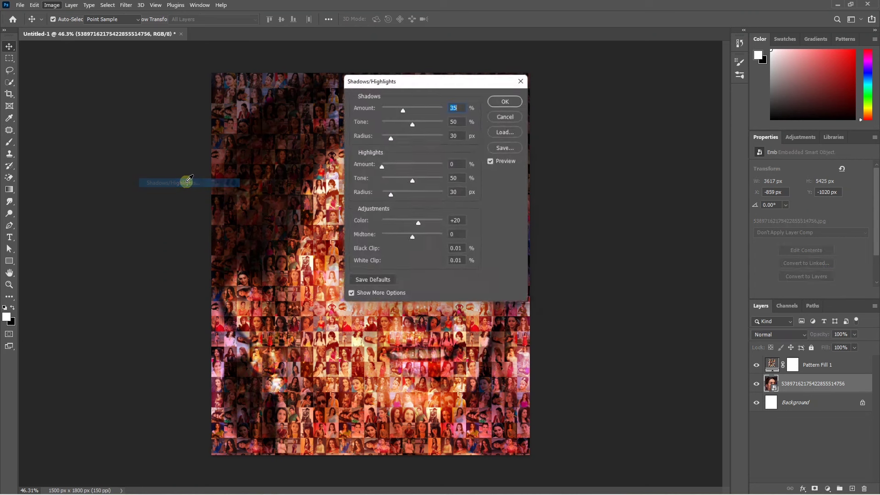
drag(609, 129, 613, 130)
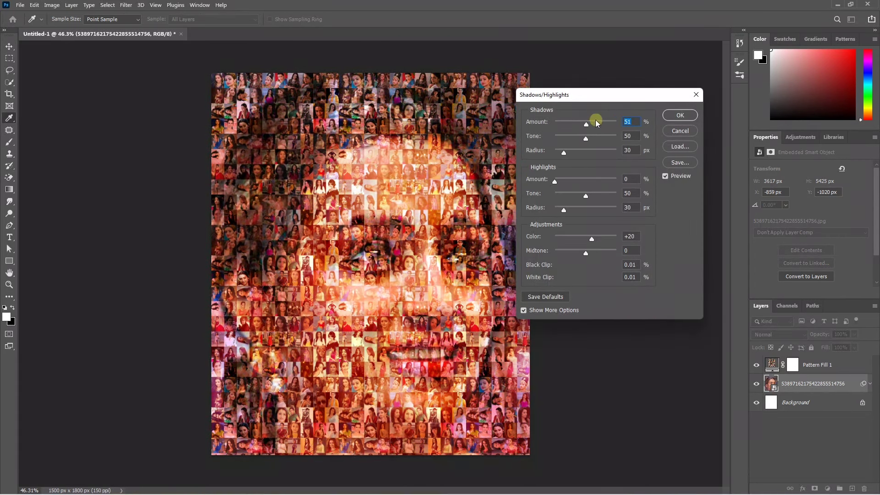
mouse_move(588, 121)
mouse_down()
mouse_move(604, 124)
mouse_move(601, 138)
mouse_move(584, 135)
mouse_move(585, 153)
mouse_up()
mouse_move(555, 181)
mouse_down()
mouse_move(580, 196)
mouse_move(573, 210)
mouse_up()
drag(592, 239, 597, 254)
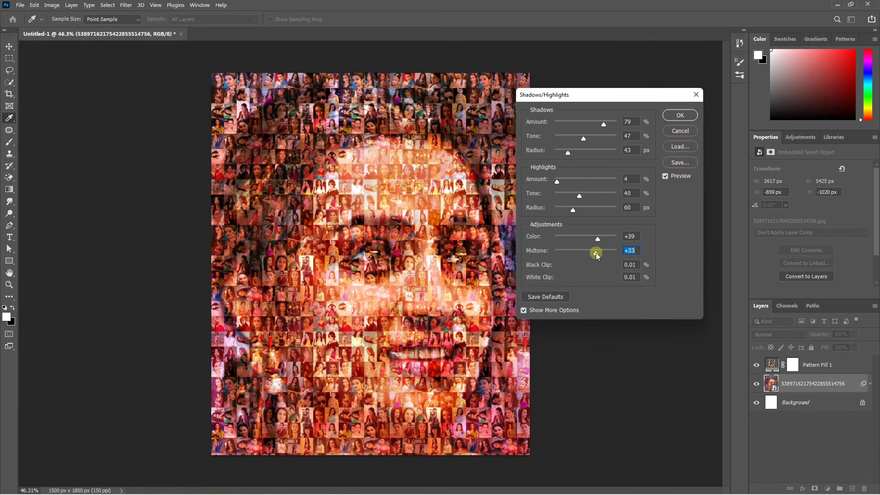
click(672, 115)
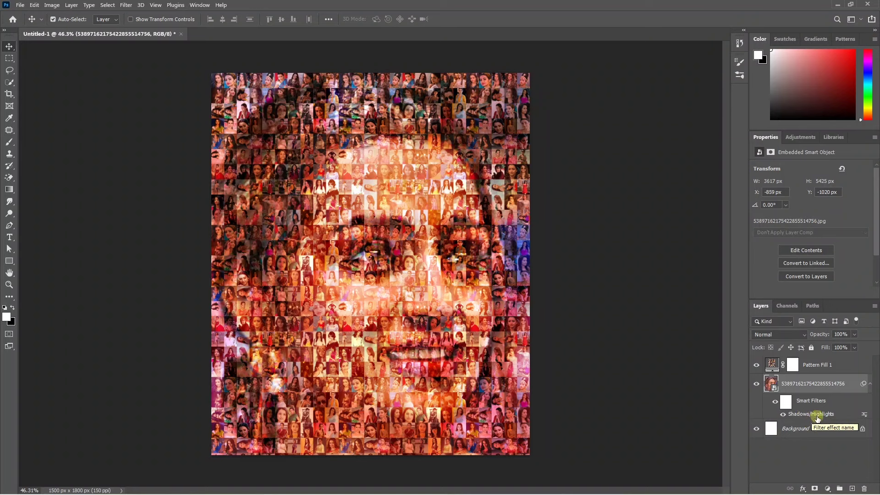
Set the Shadows/Highlights smart filter's blending to Soft Light at 82% opacity.
double_click(864, 415)
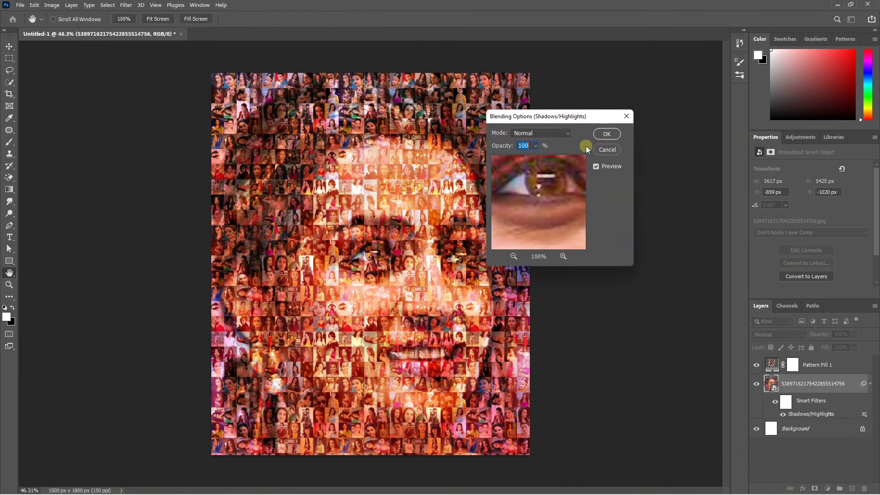
click(554, 137)
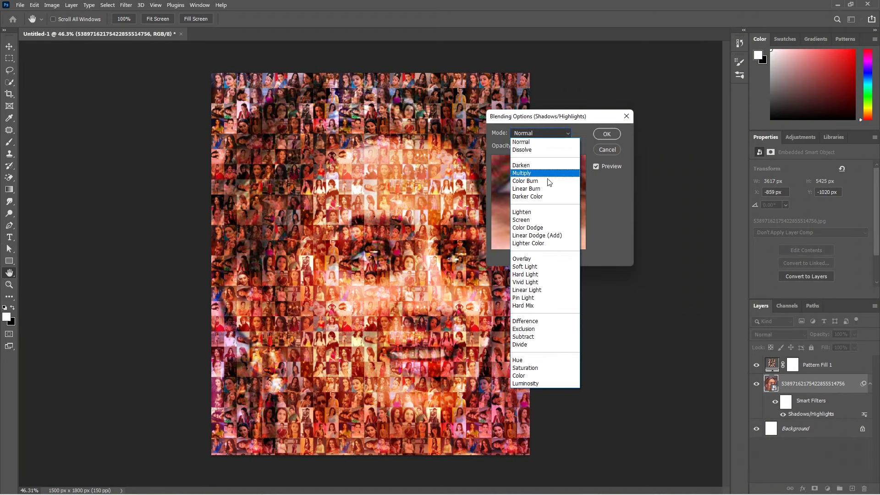
click(533, 267)
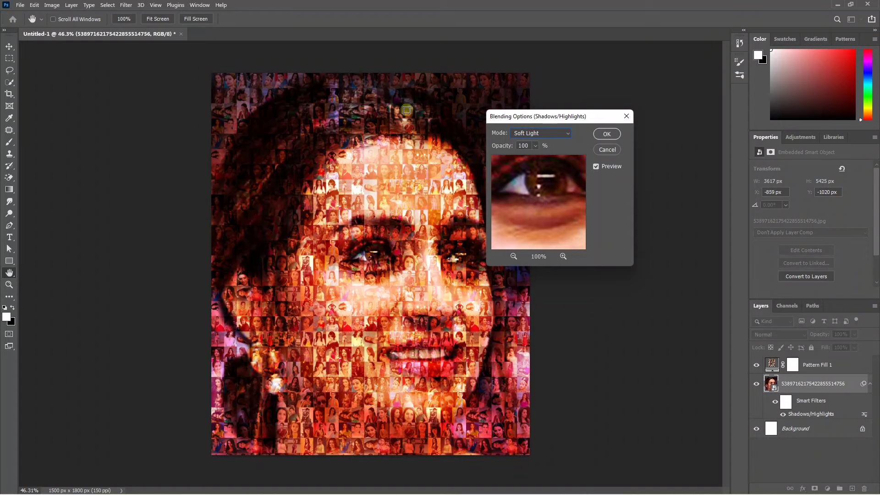
click(535, 146)
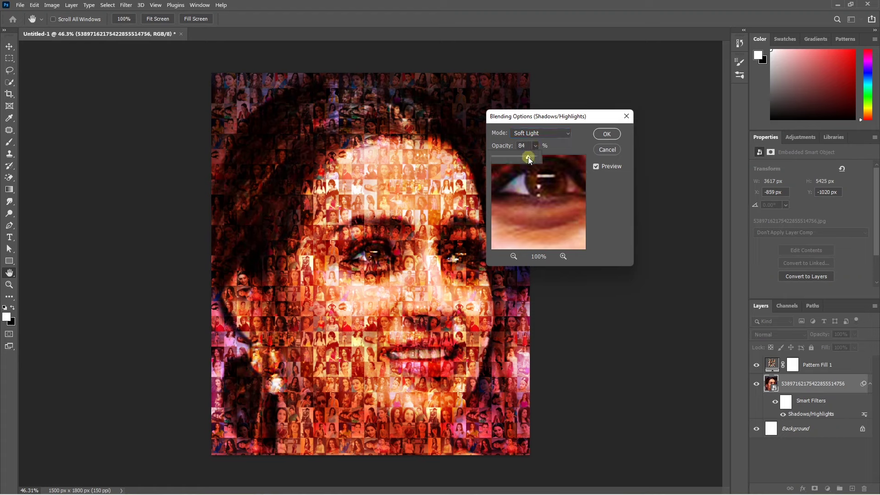
drag(529, 157, 522, 156)
click(607, 134)
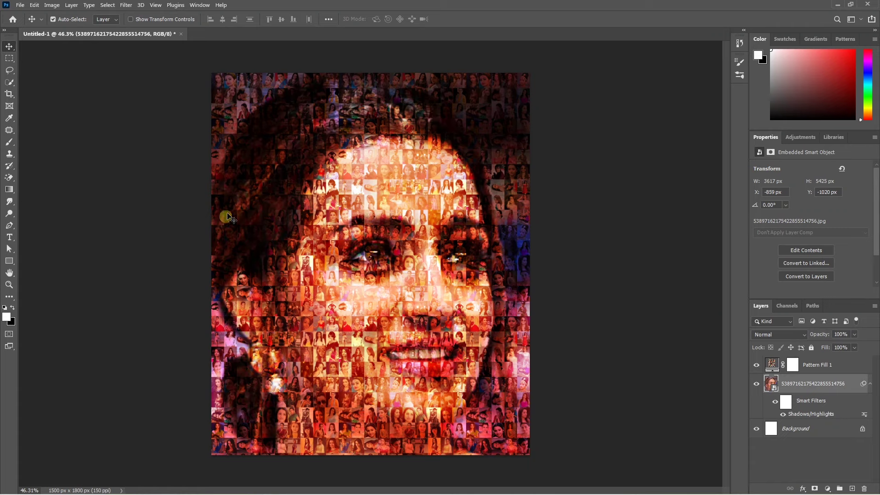
Open the face photo's smart object at 100% and Quick Select her hair and bun.
double_click(771, 384)
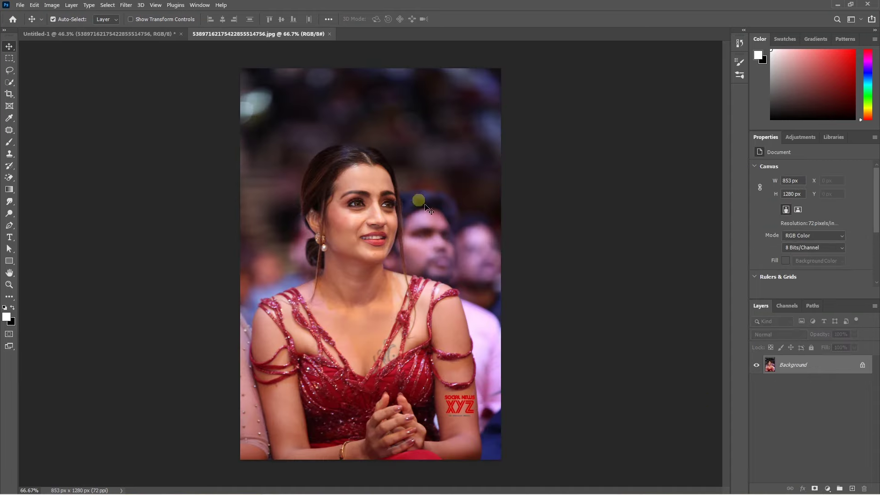
drag(362, 166, 530, 193)
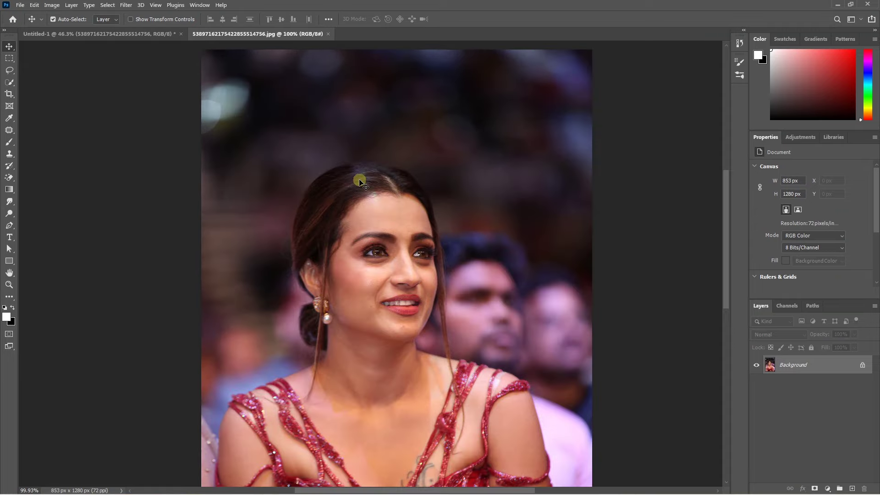
click(8, 83)
drag(307, 320, 325, 349)
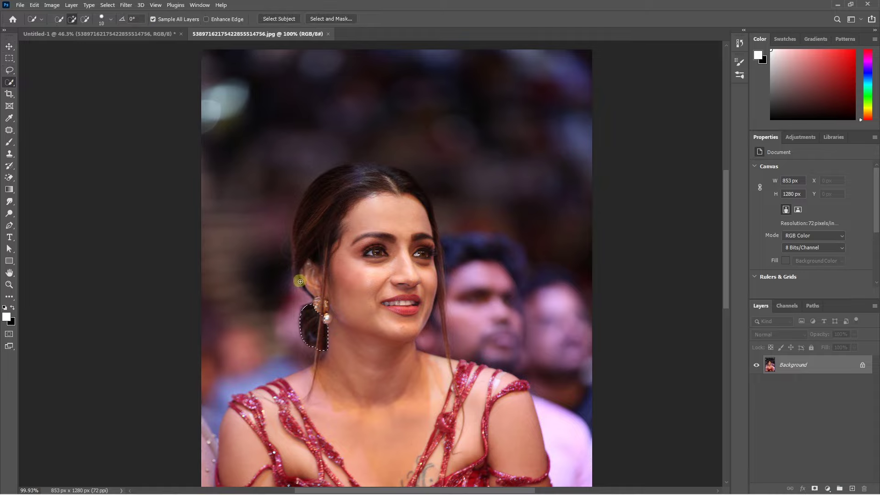
mouse_move(300, 282)
mouse_down()
mouse_move(310, 218)
mouse_move(430, 222)
mouse_move(444, 270)
mouse_up()
Lighten the selected hair by raising Levels midtones, then deselect.
key(ctrl+l)
drag(161, 134, 129, 134)
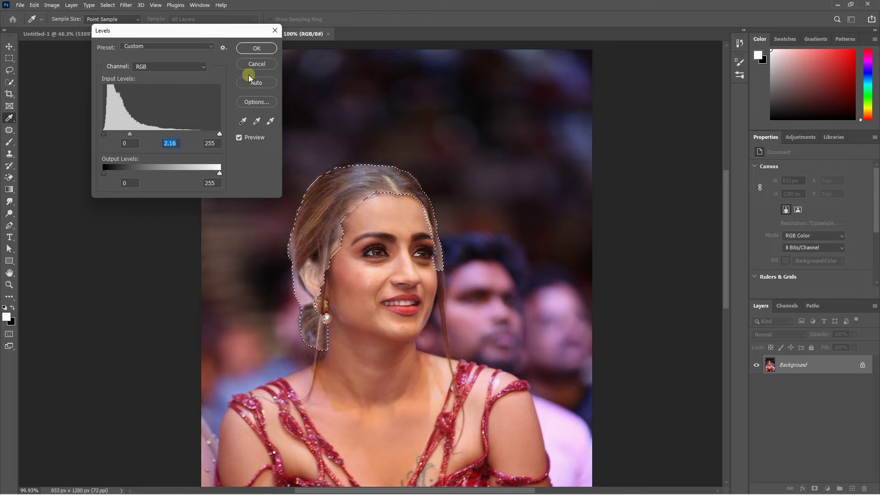
click(256, 49)
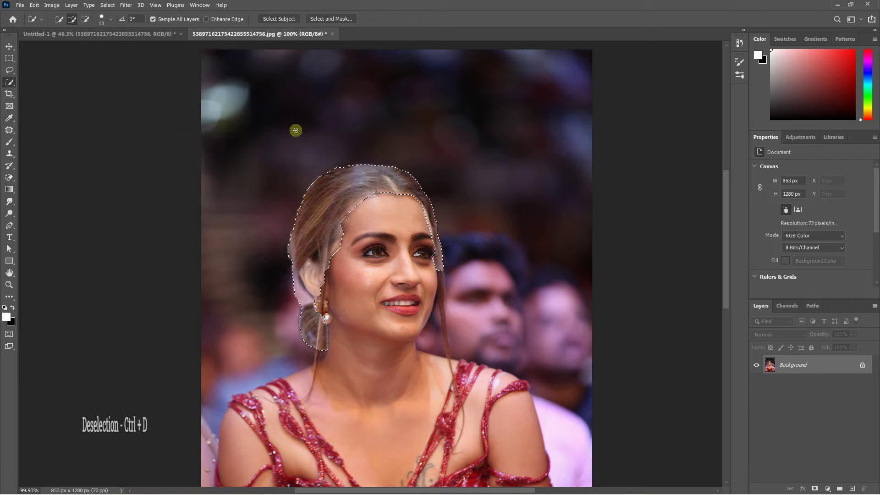
key(ctrl+d)
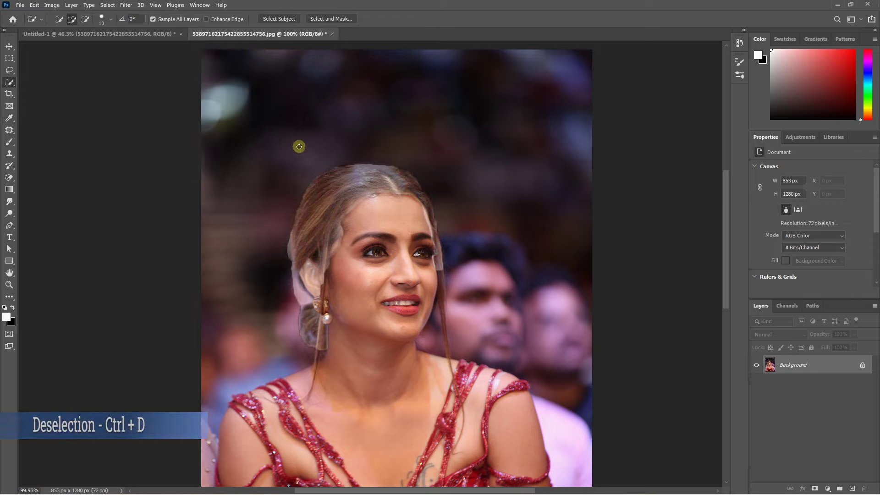
Paint a light grey halo around the head with a soft brush.
key(b)
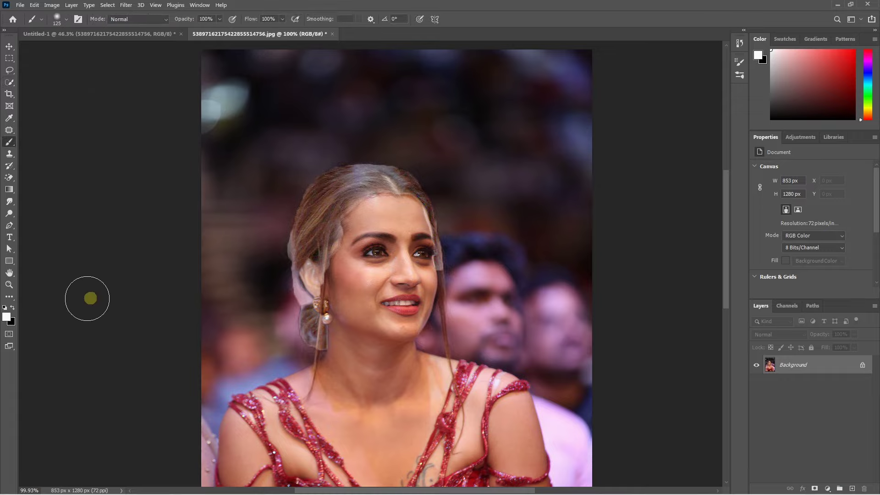
drag(785, 73, 759, 78)
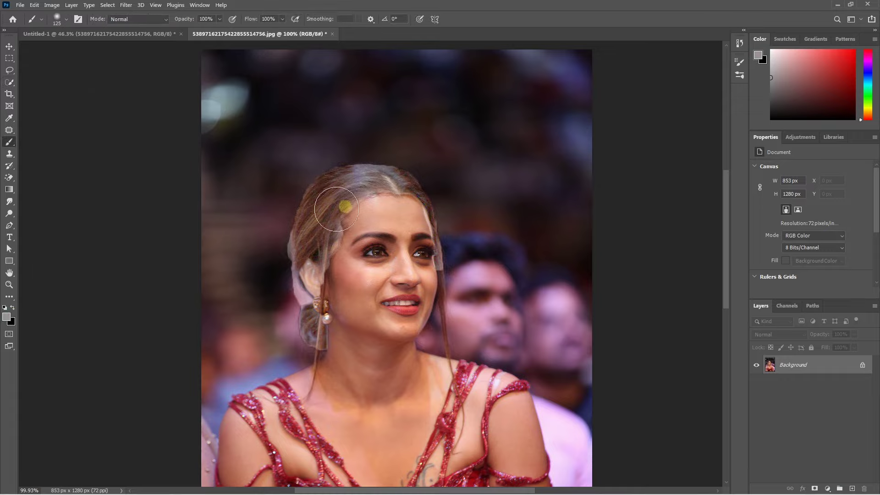
mouse_move(275, 310)
mouse_down()
mouse_move(305, 167)
mouse_move(473, 293)
mouse_up()
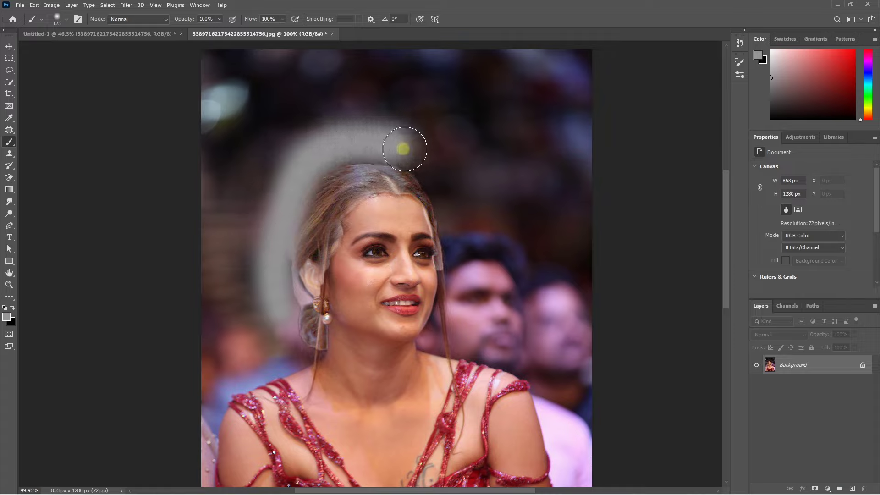
mouse_move(483, 186)
mouse_down()
mouse_move(310, 138)
mouse_move(251, 266)
mouse_move(266, 338)
mouse_up()
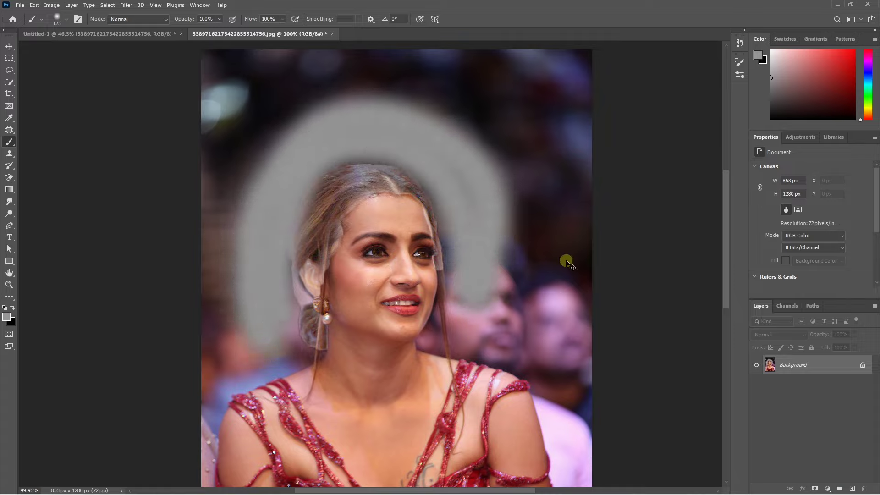
Save the face photo as JPEG and close it to return to the mosaic.
key(ctrl+s)
click(492, 119)
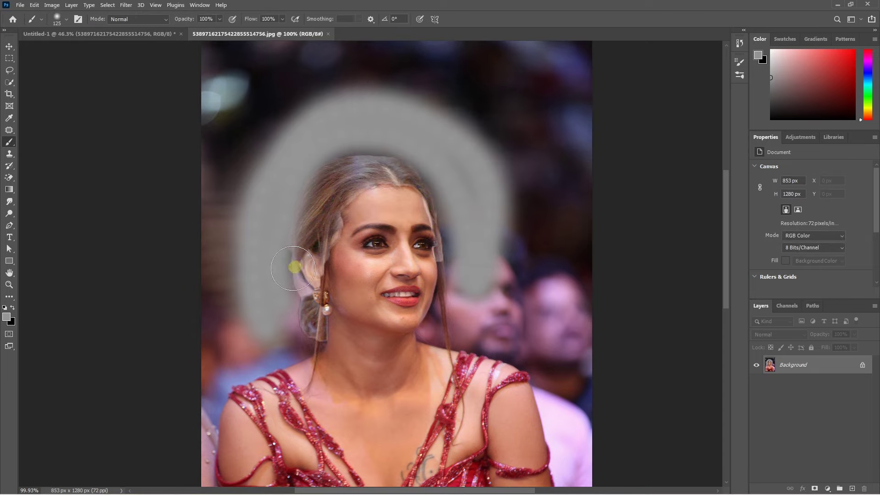
click(329, 34)
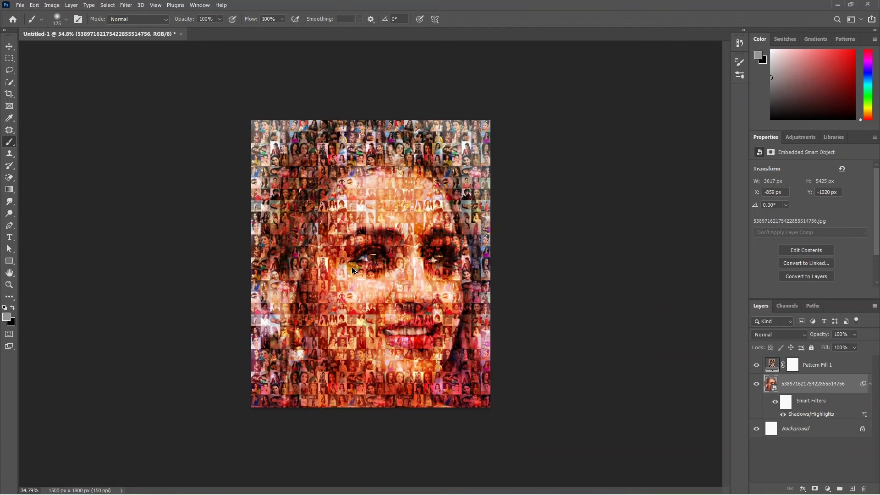
Lower the Pattern Fill 1 layer's Fill to 82%.
scroll(352, 270, up, 2)
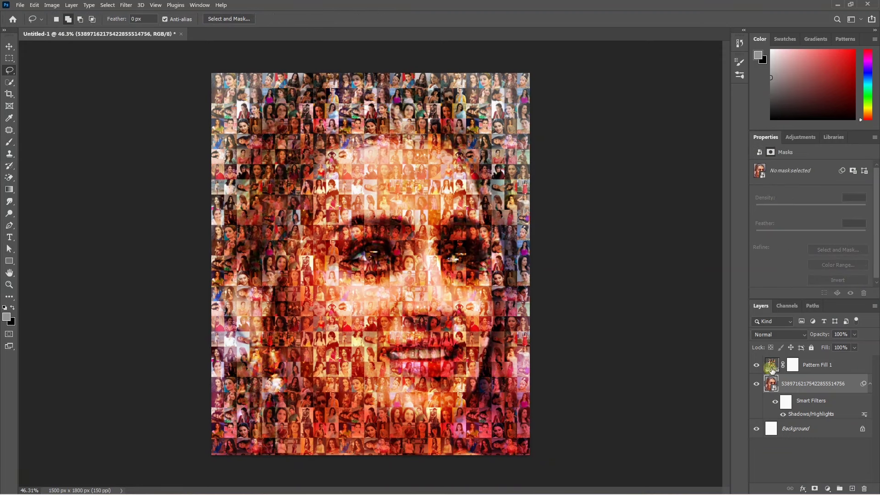
click(814, 368)
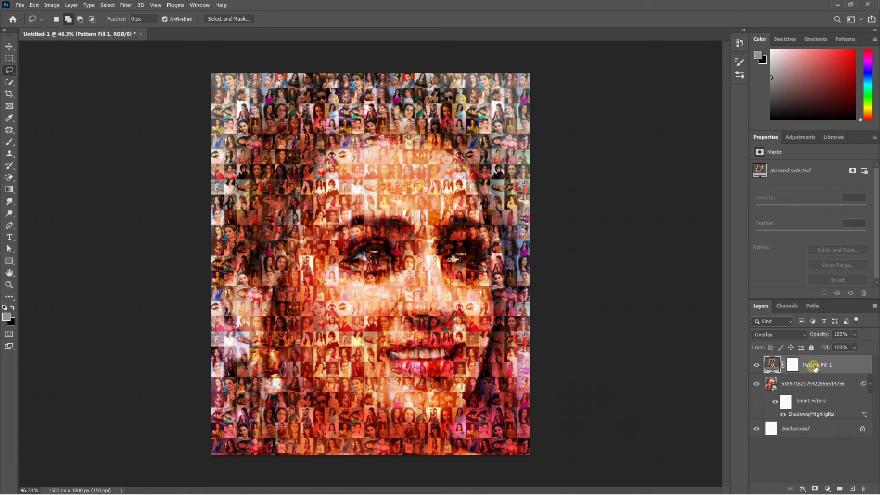
click(854, 348)
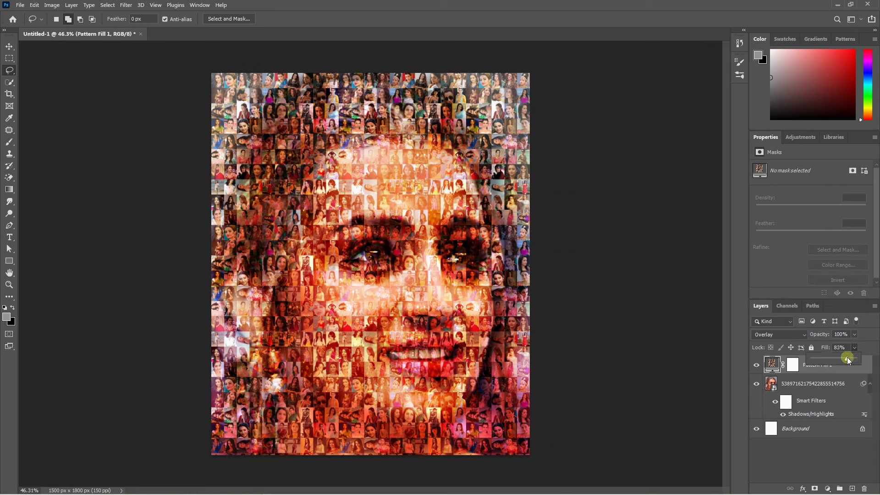
drag(847, 357, 846, 357)
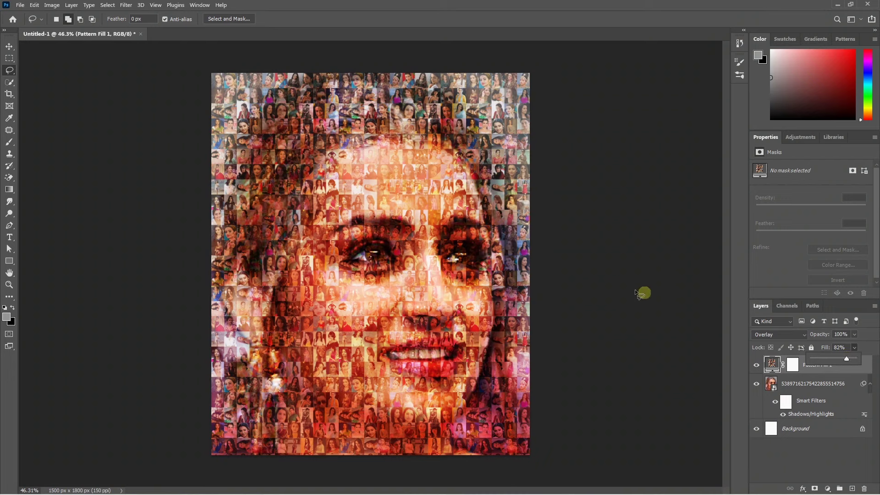
click(617, 286)
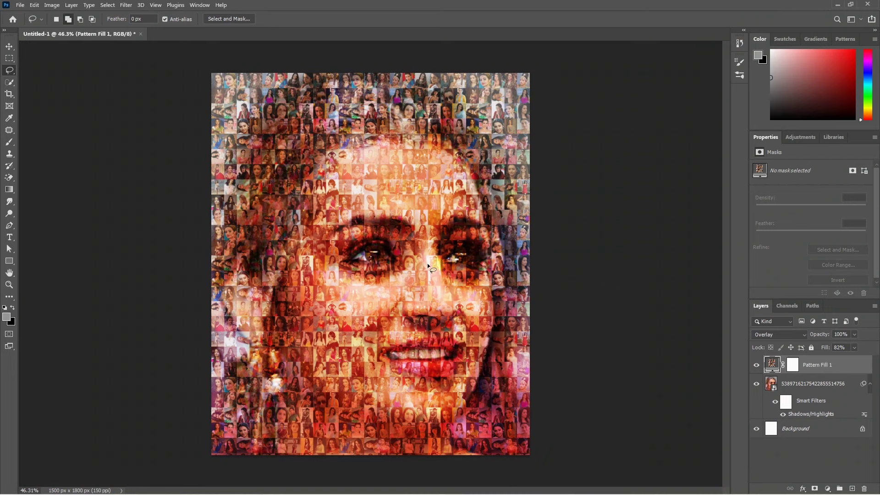